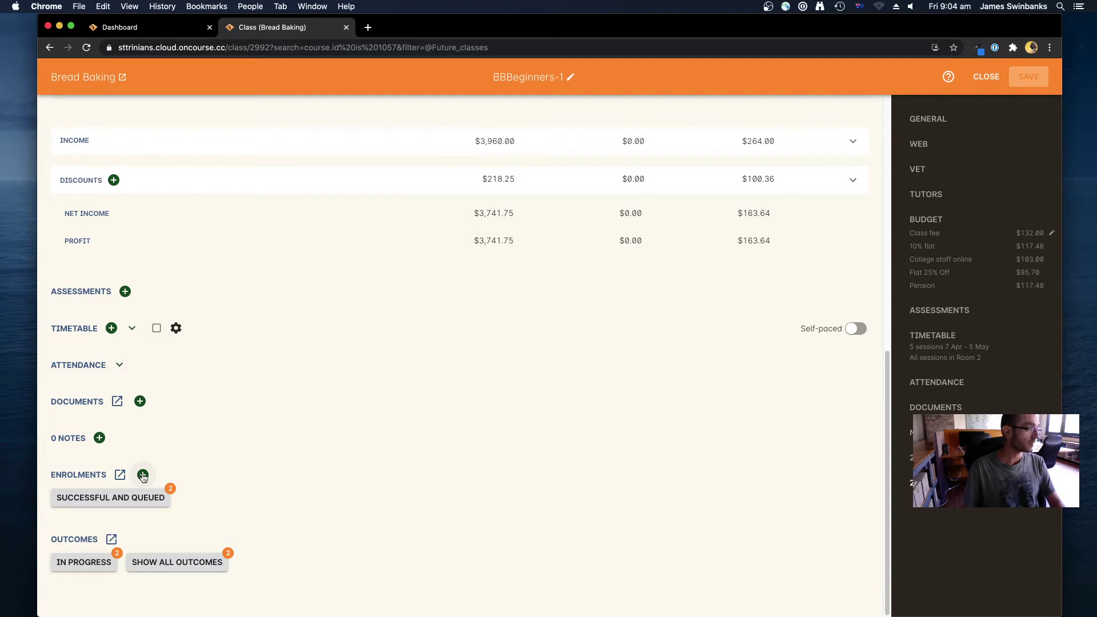
Close the class checkout and open a fresh, empty Quick Enrol checkout from the Dashboard
left_click(143, 475)
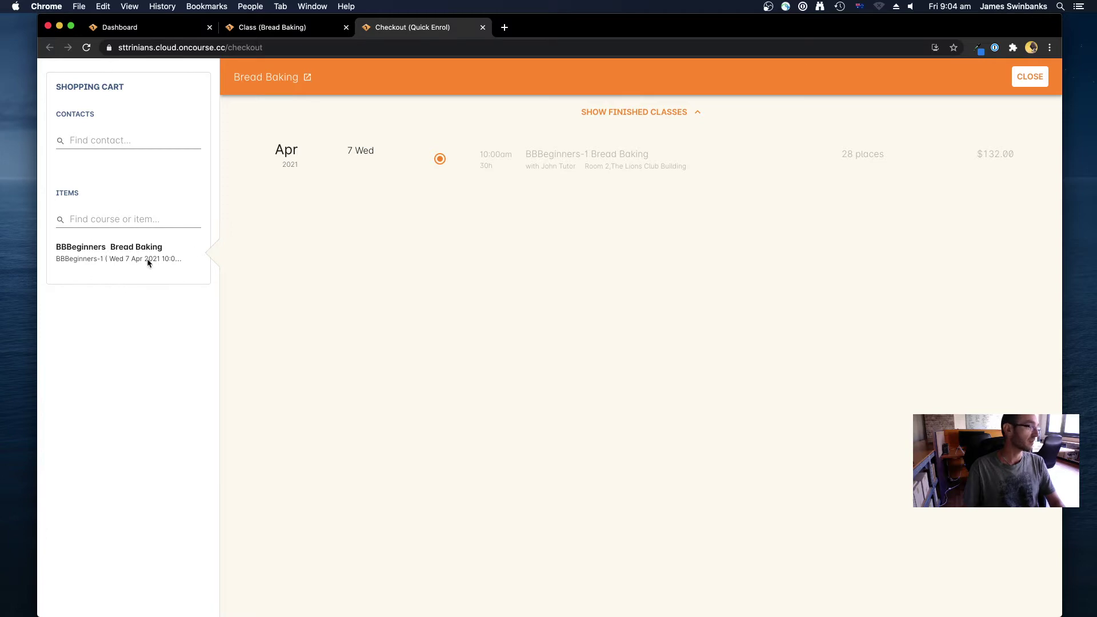
left_click(482, 27)
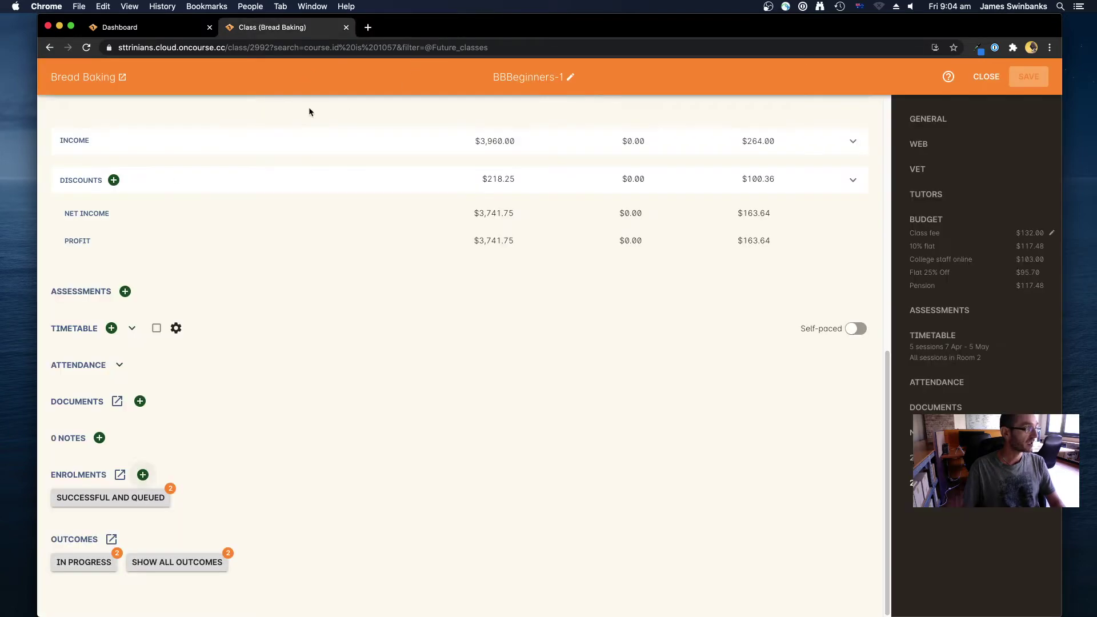
left_click(145, 29)
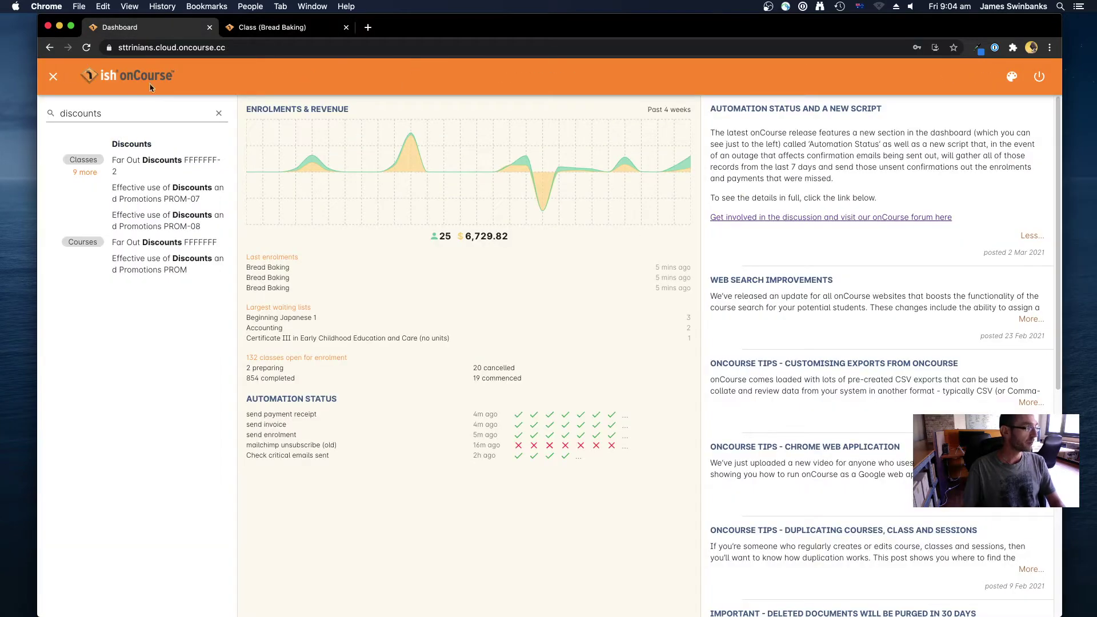
left_click(218, 114)
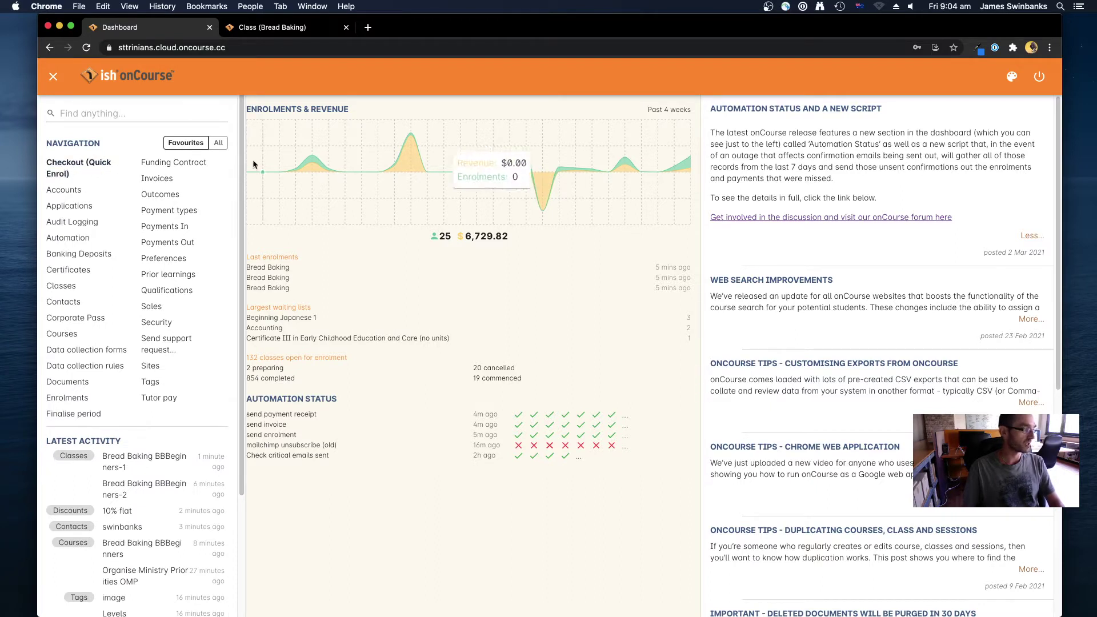
left_click(62, 170)
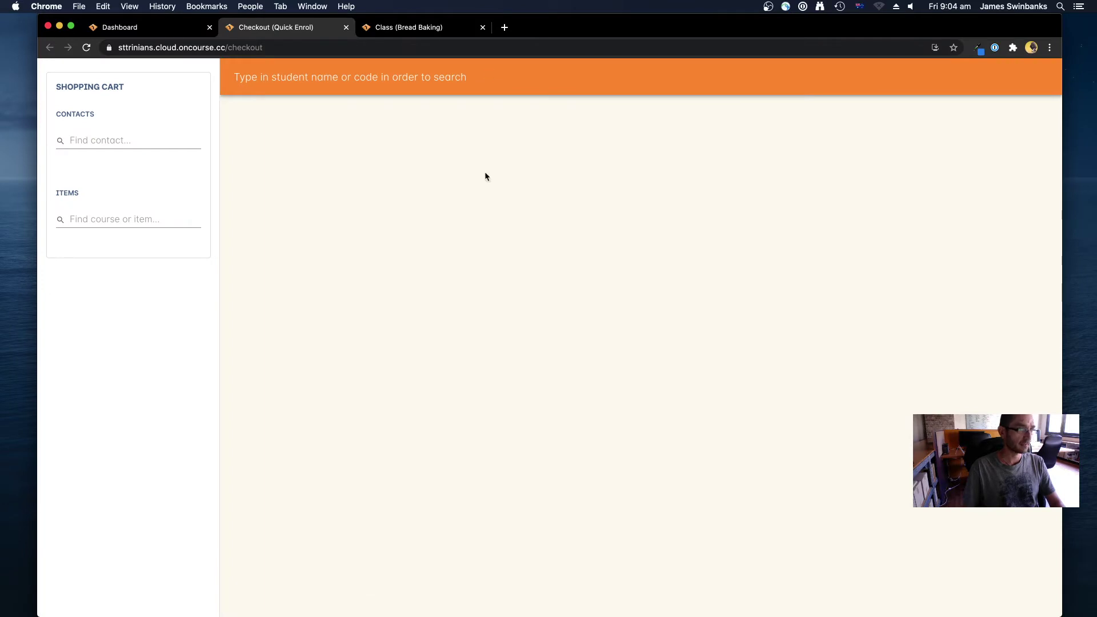
Search contacts by the student's surname and start a new student record from it
left_click(123, 140)
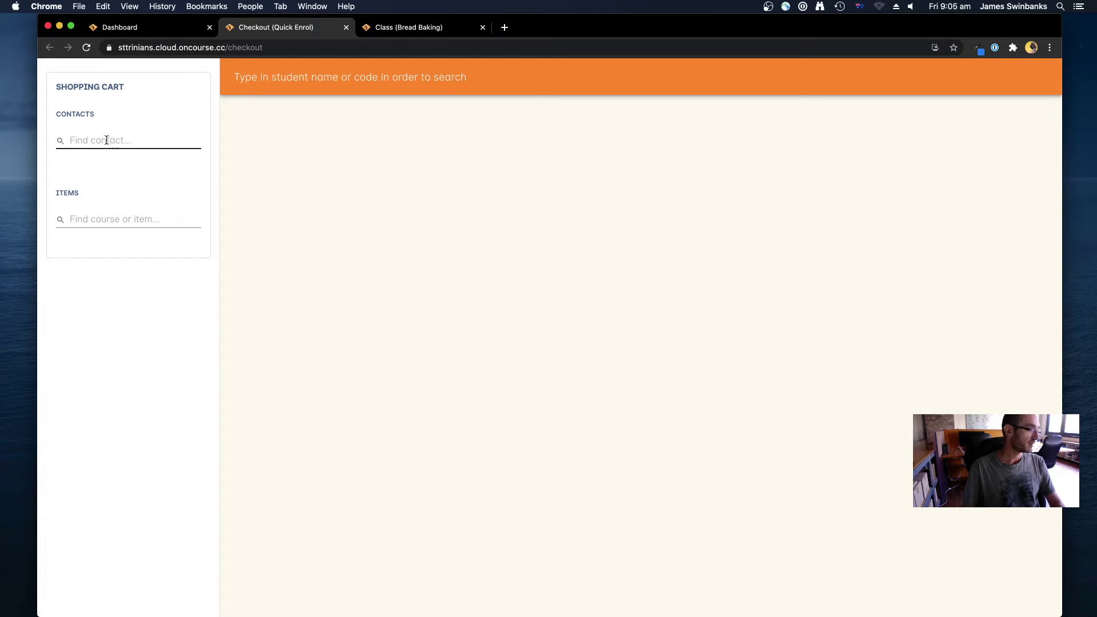
left_click(107, 140)
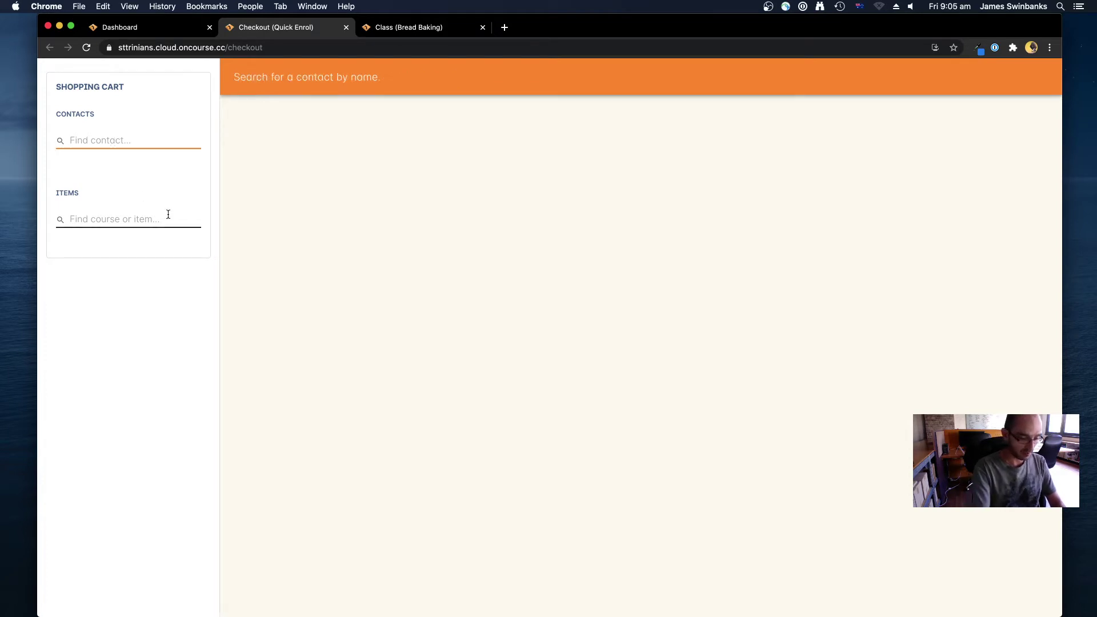
type("Smith")
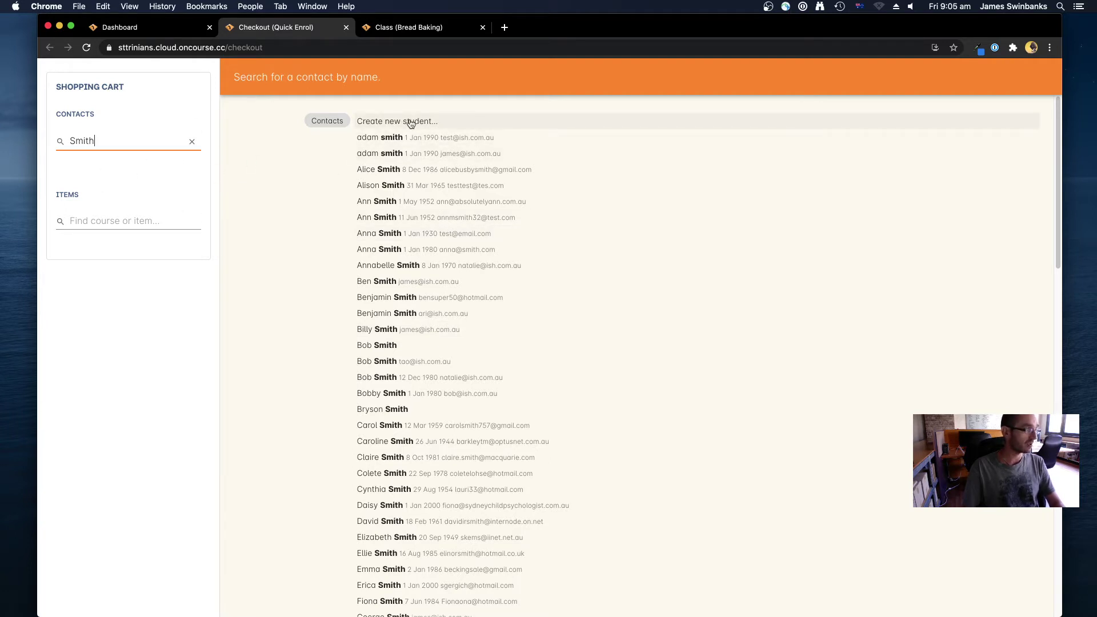
key("Return")
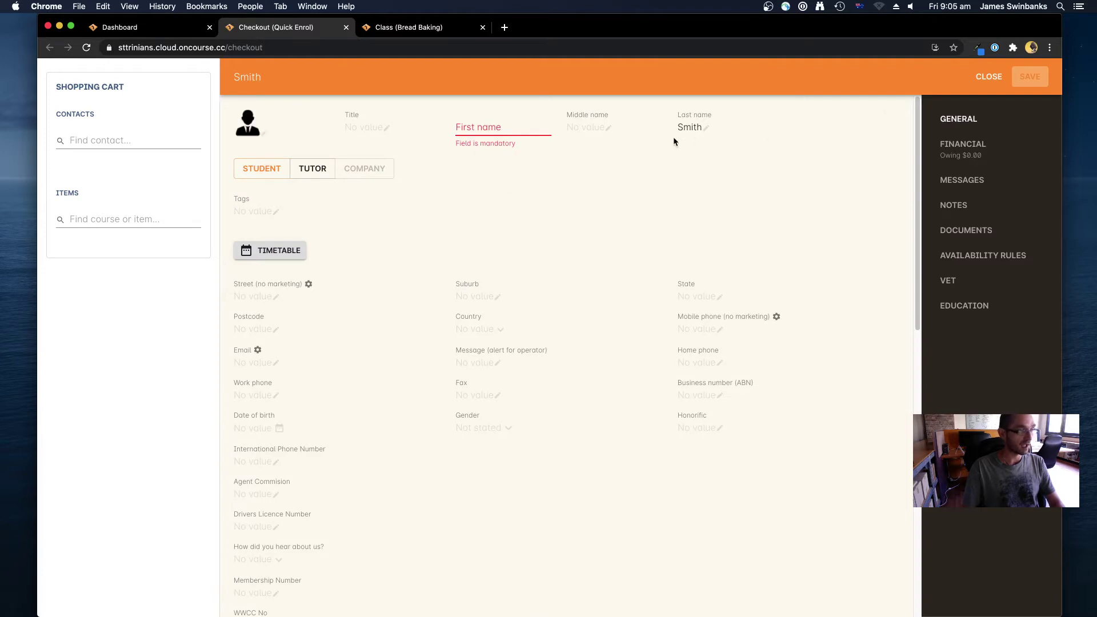
Enter the new student's first name and email address, then save the contact
left_click(458, 128)
type("T")
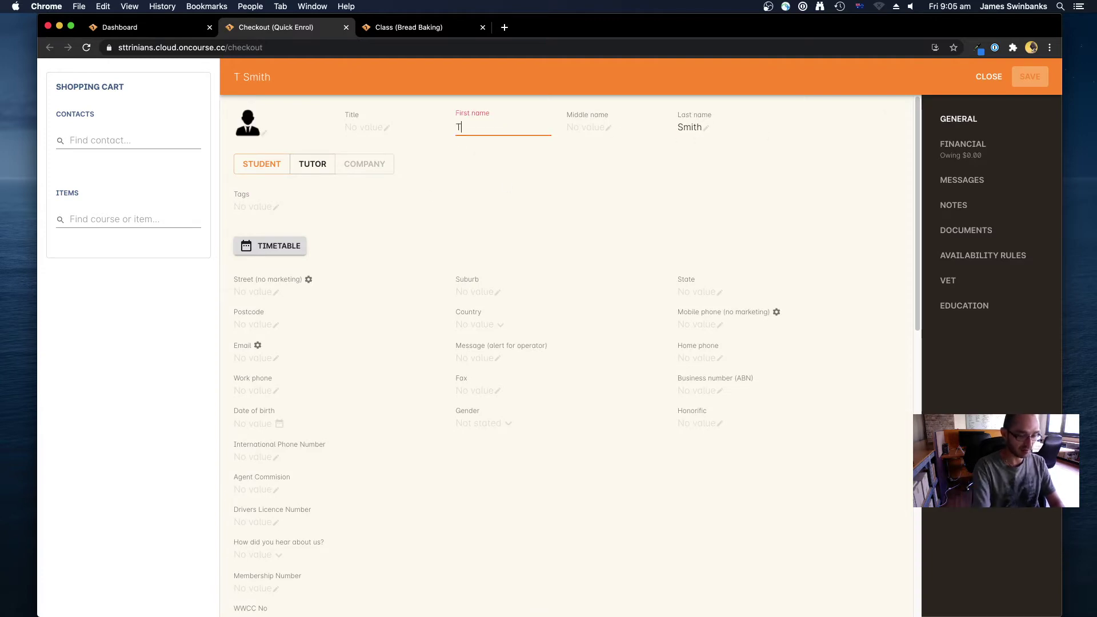
type("immy")
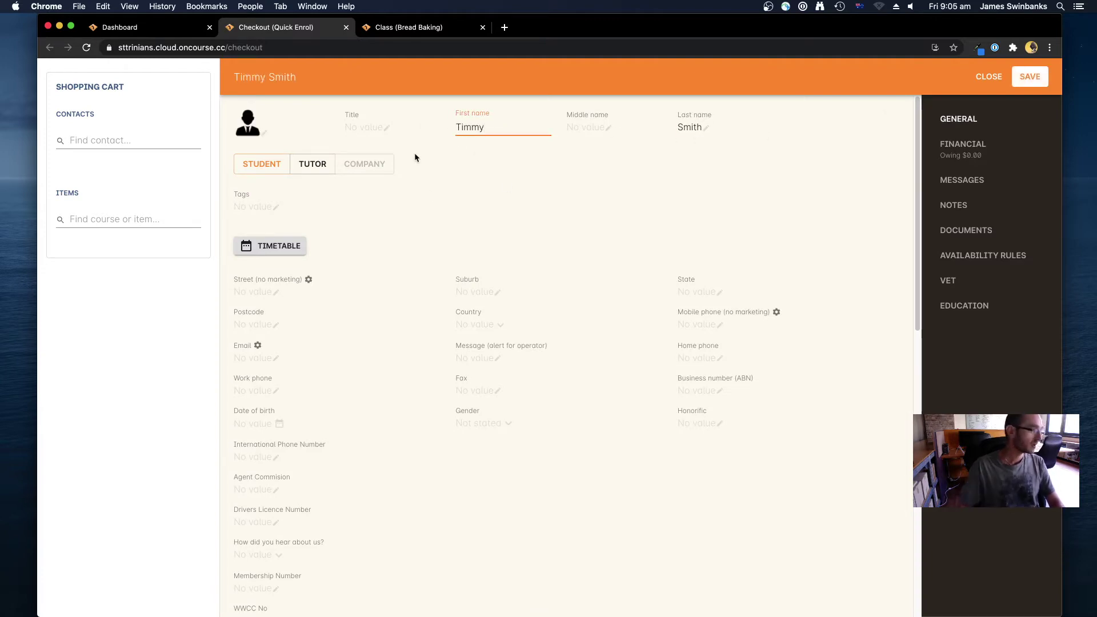
left_click(426, 221)
left_click(260, 358)
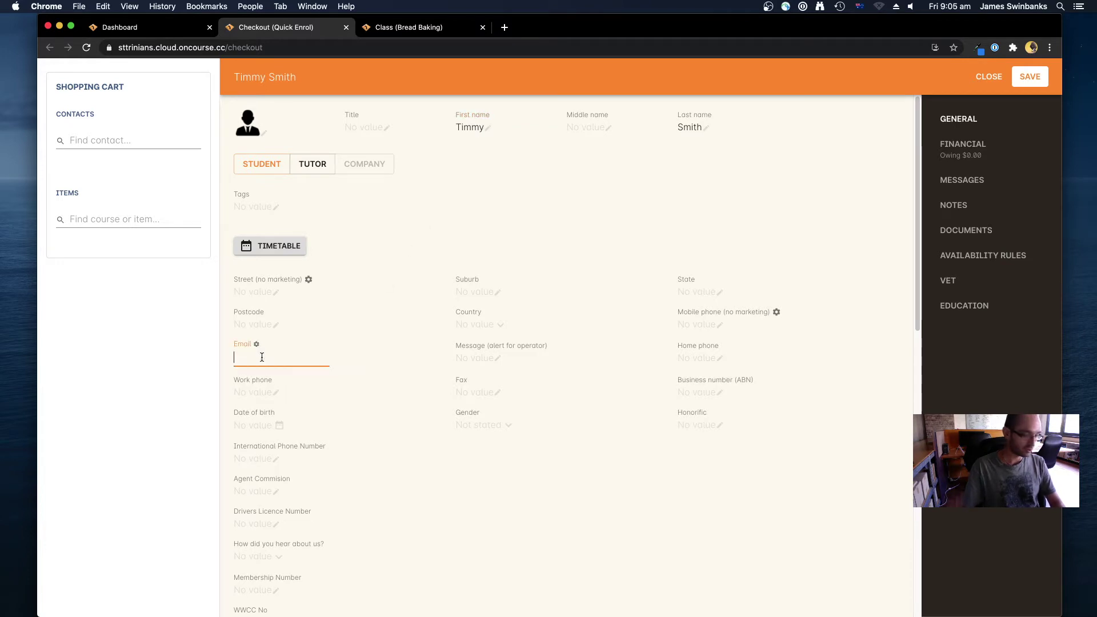
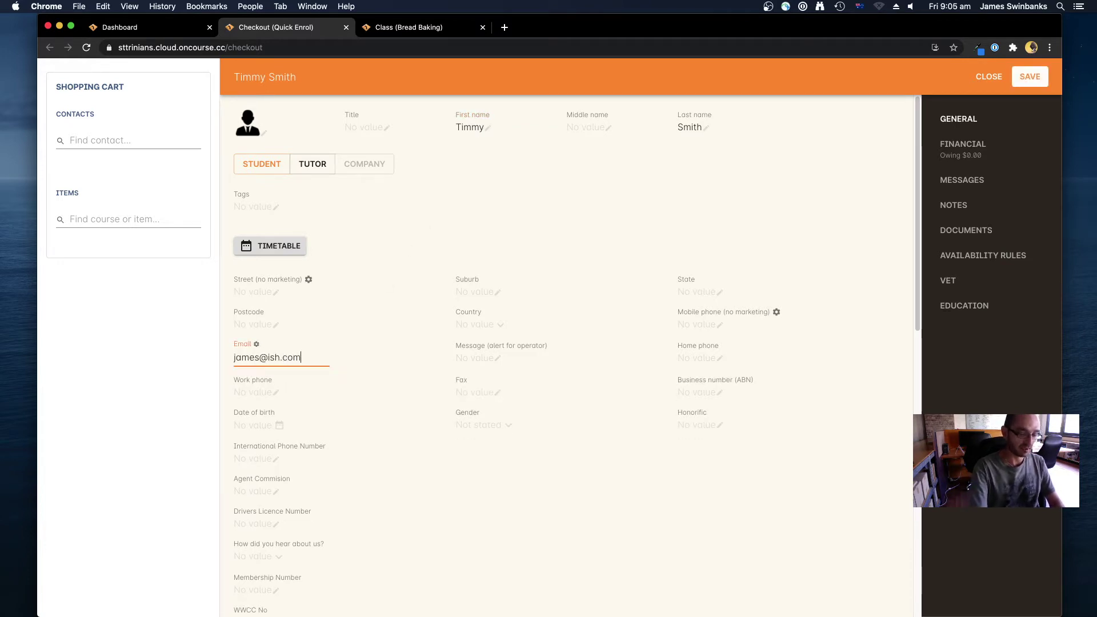
left_click(425, 210)
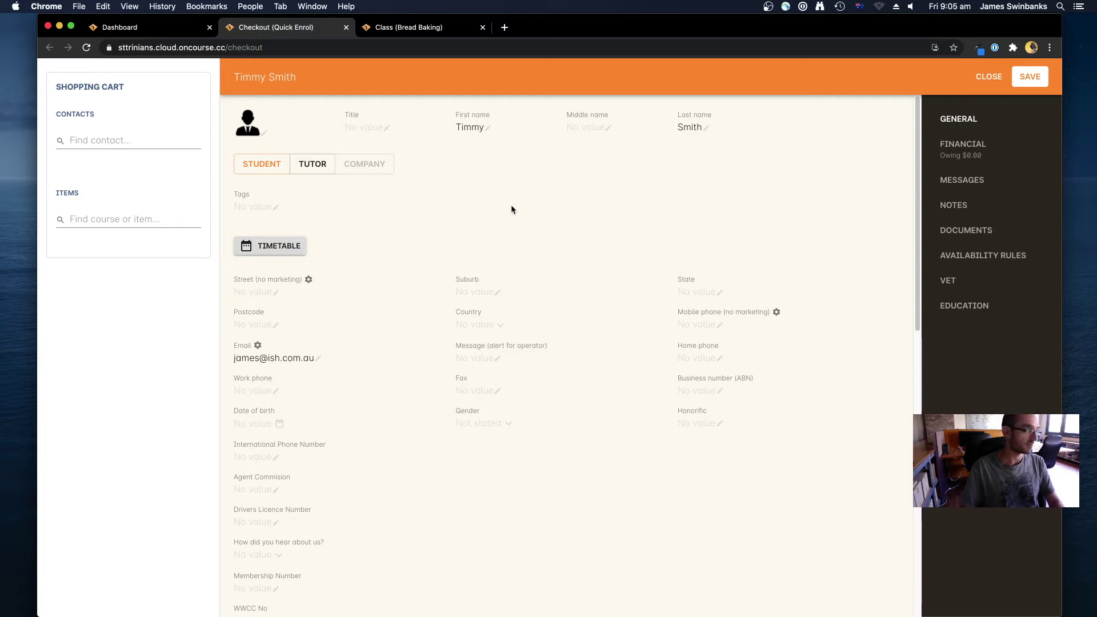
left_click(1031, 80)
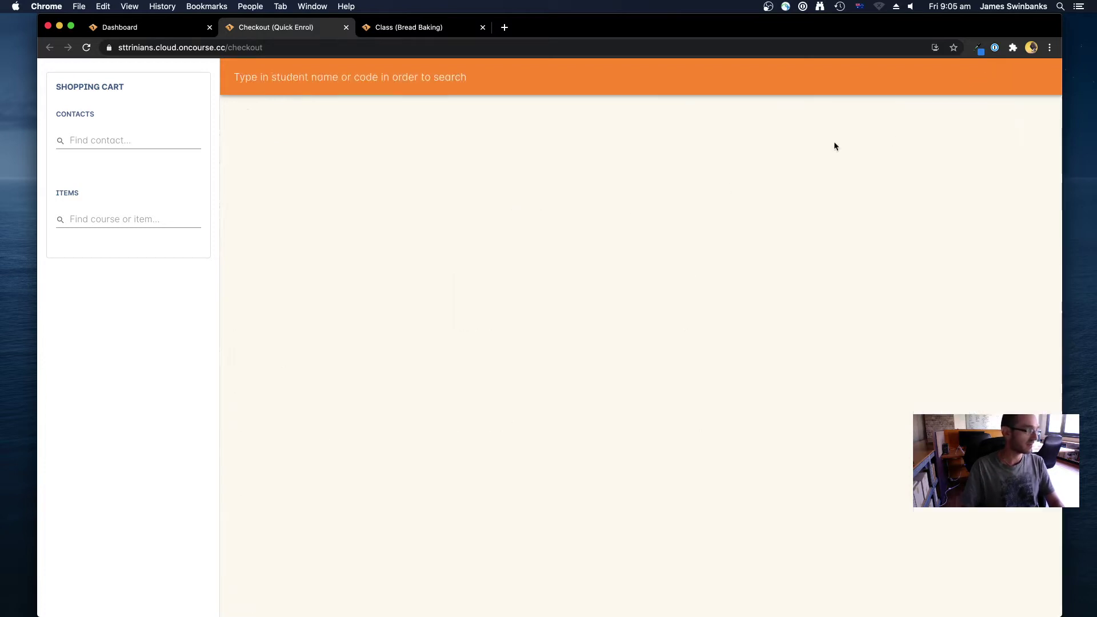
Find the existing contact by surname and add them to the cart as the second contact
left_click(98, 139)
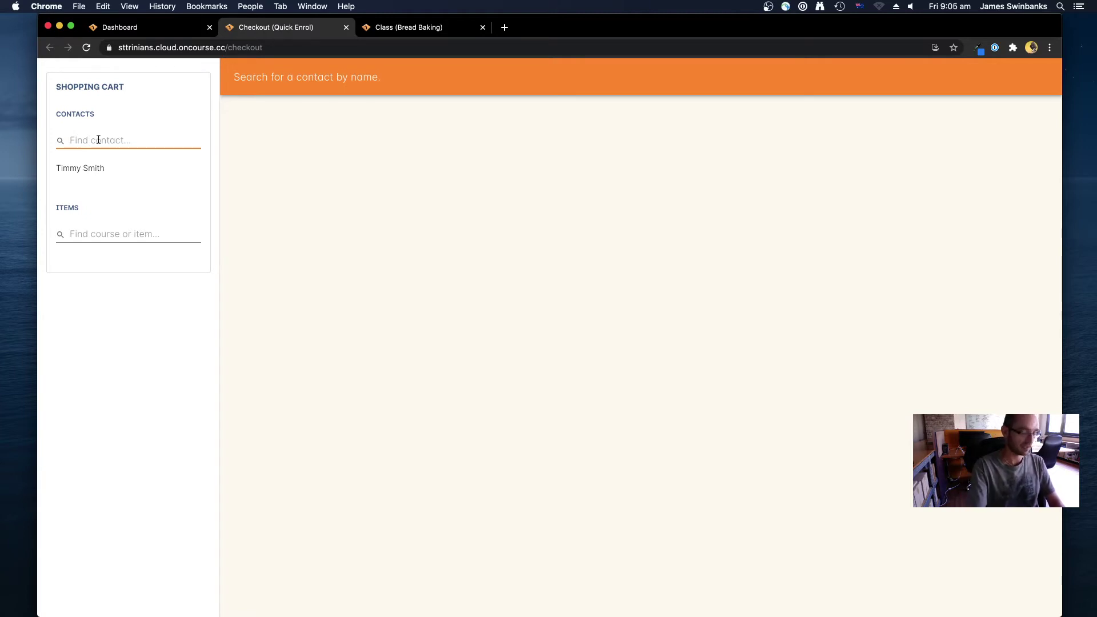
type("Smith")
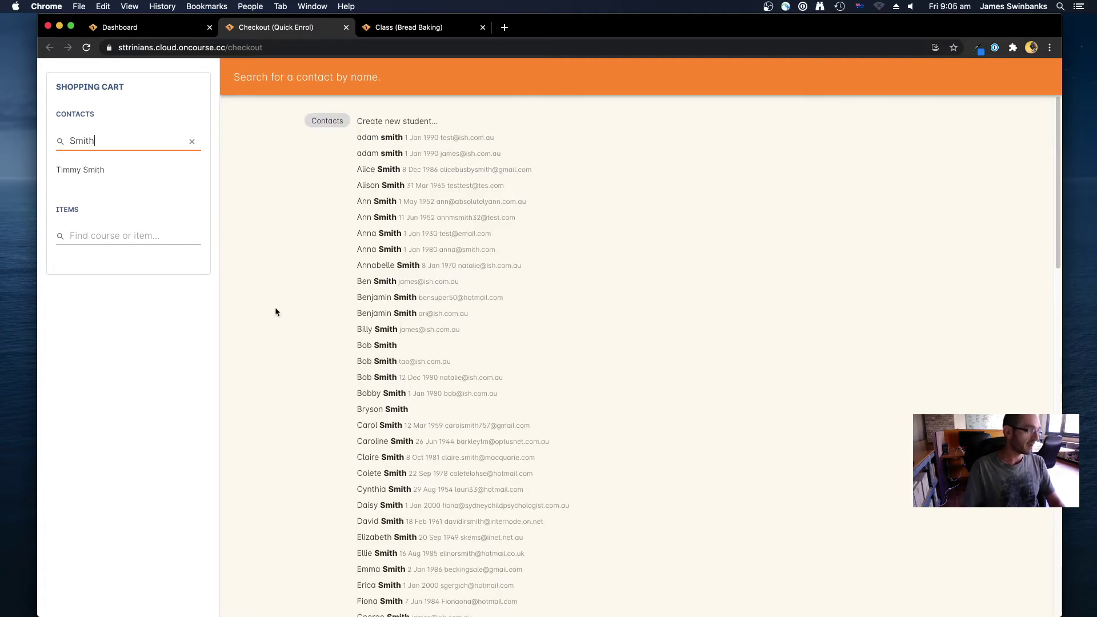
left_click(422, 285)
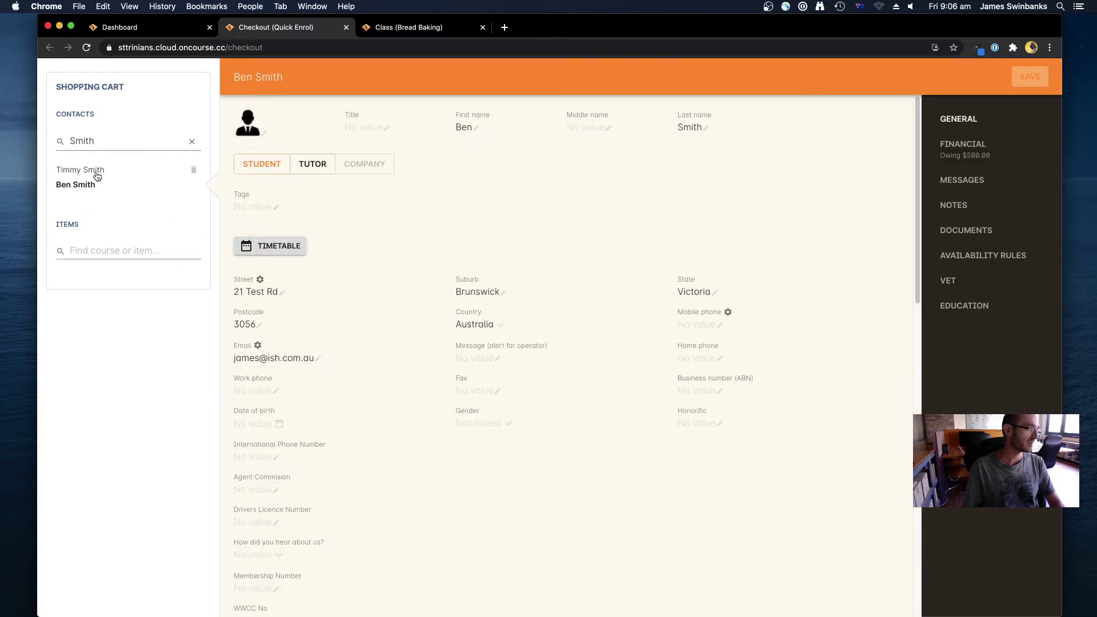
left_click(114, 252)
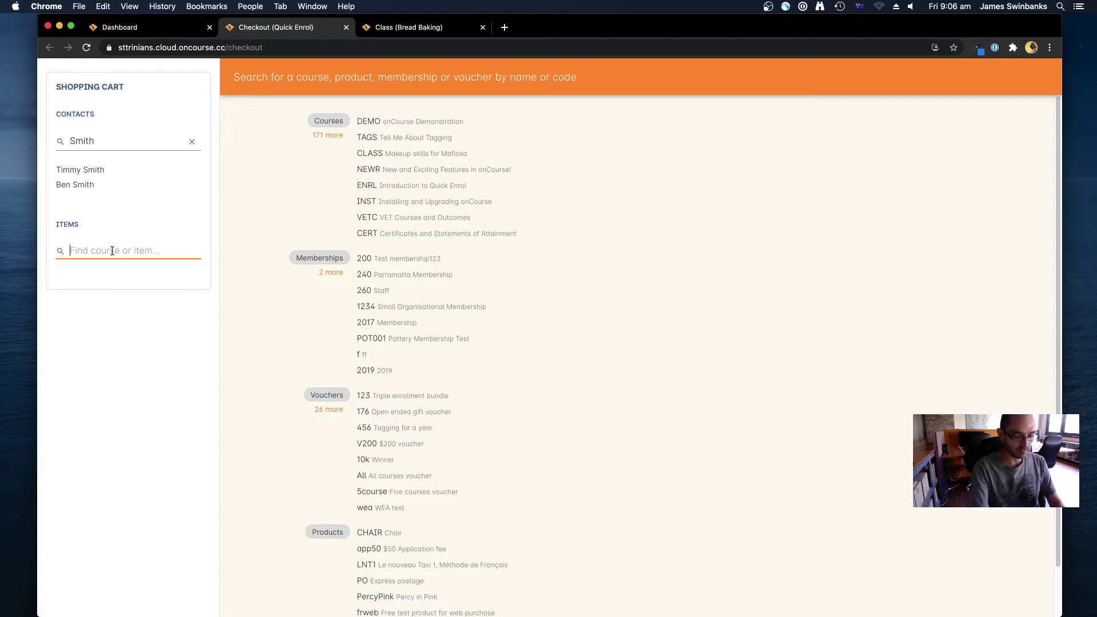
Add the BBBeginners-1 Bread Baking class on Wed 7 Apr 2021 to the cart and expand the summary
type("Bread")
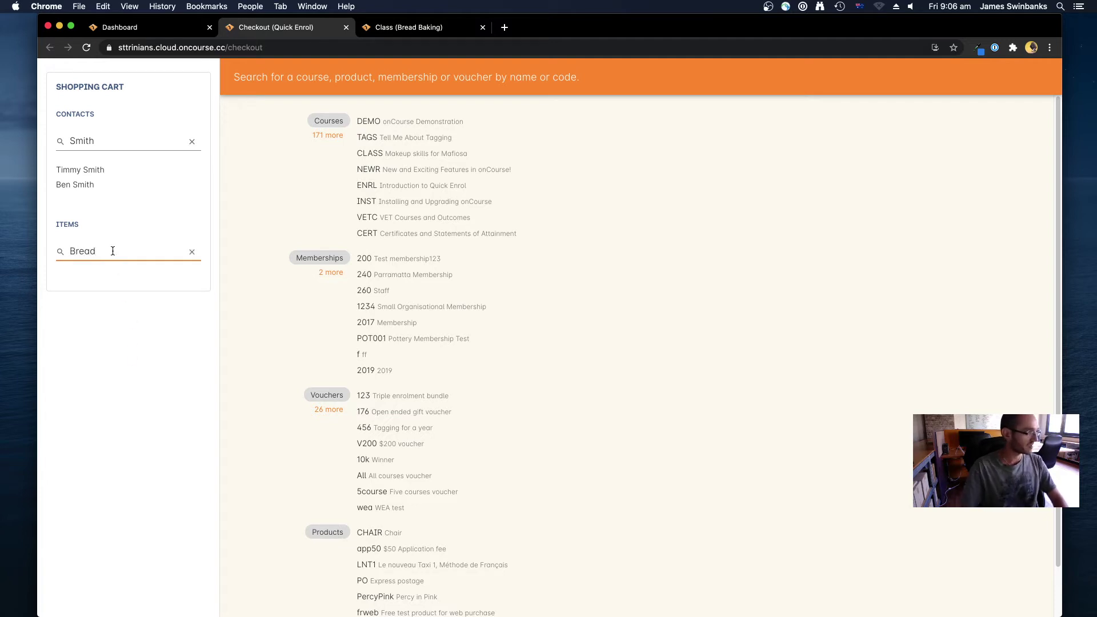
left_click(411, 120)
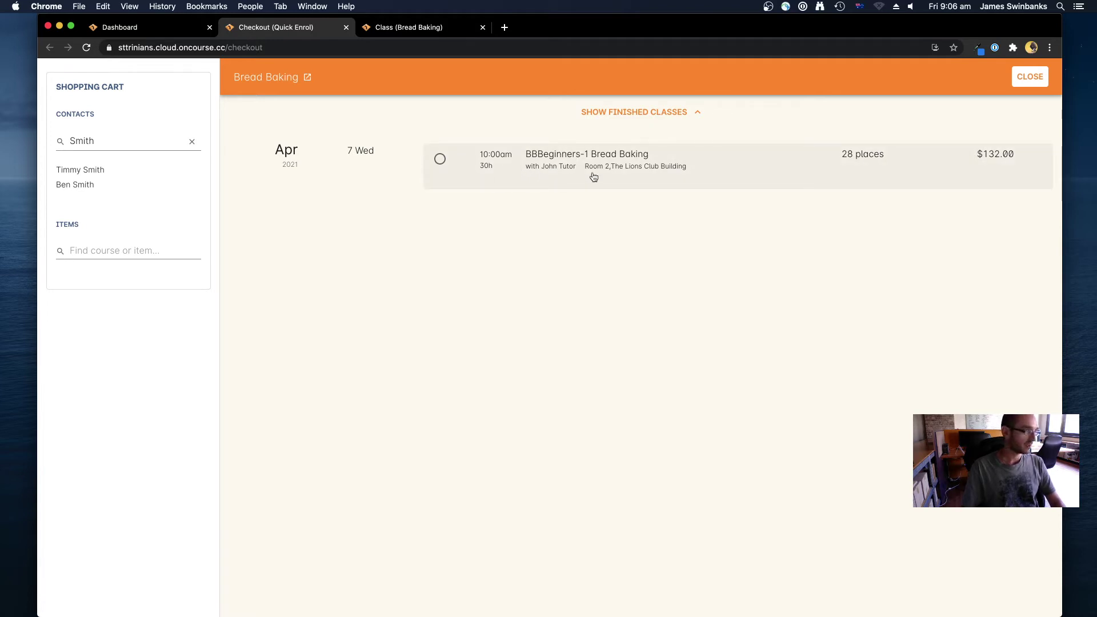
left_click(481, 166)
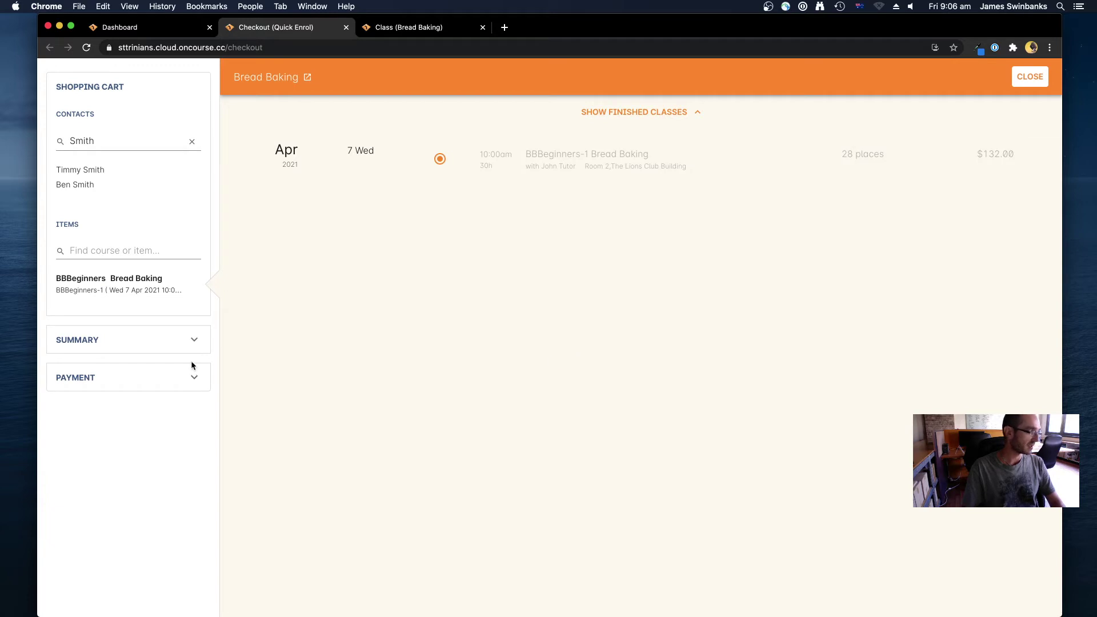
left_click(149, 345)
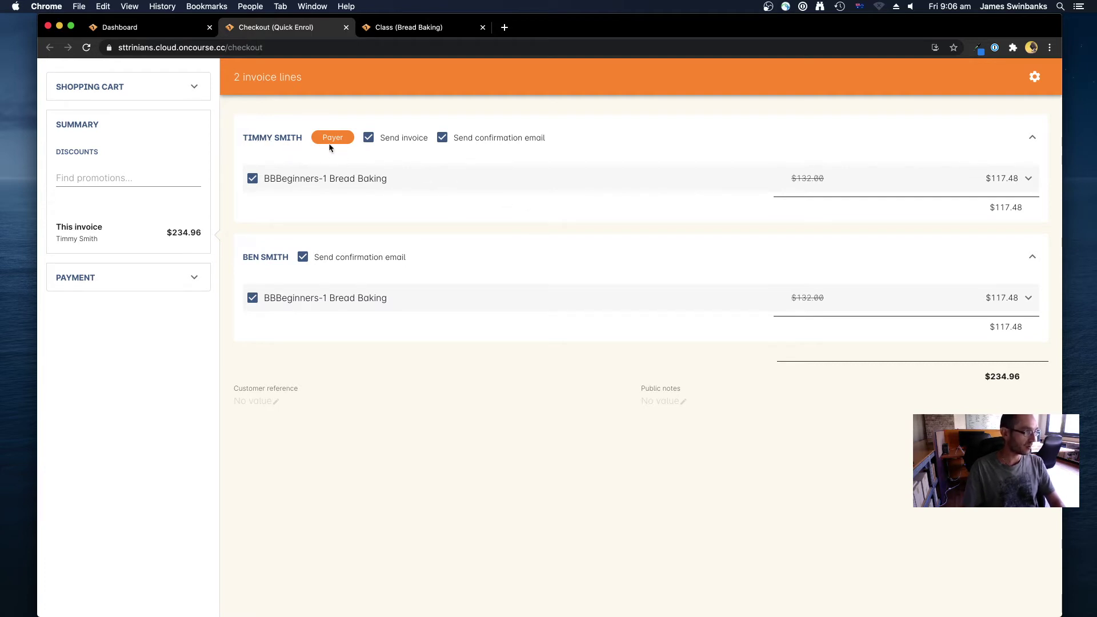
Make the second contact the payer and drop their own Bread Baking enrolment, leaving $117.48
mouse_move(286, 275)
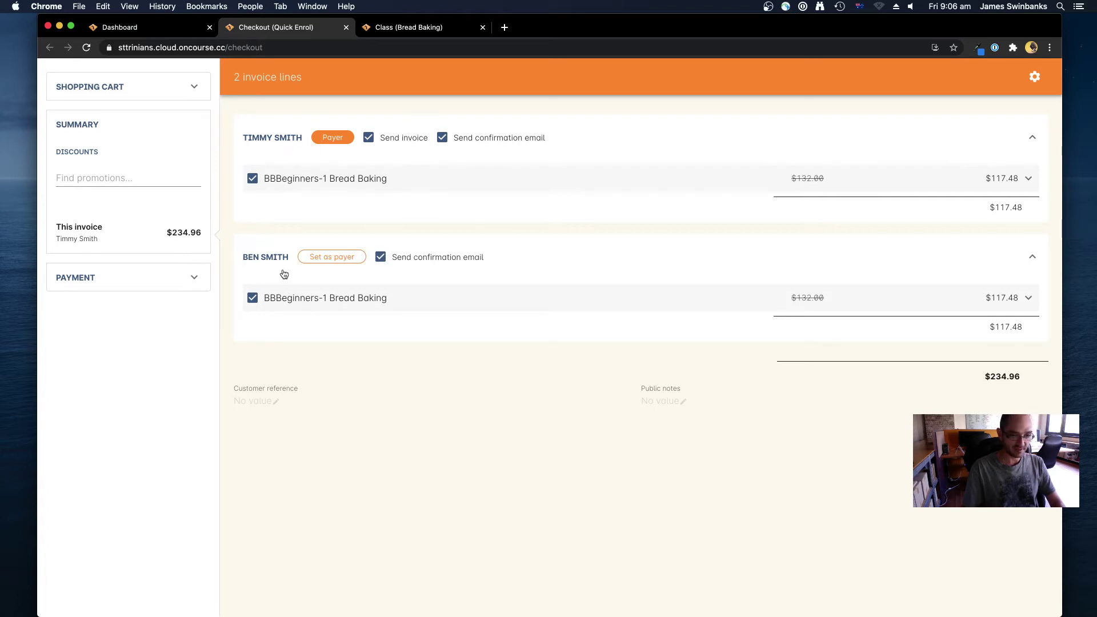
left_click(329, 259)
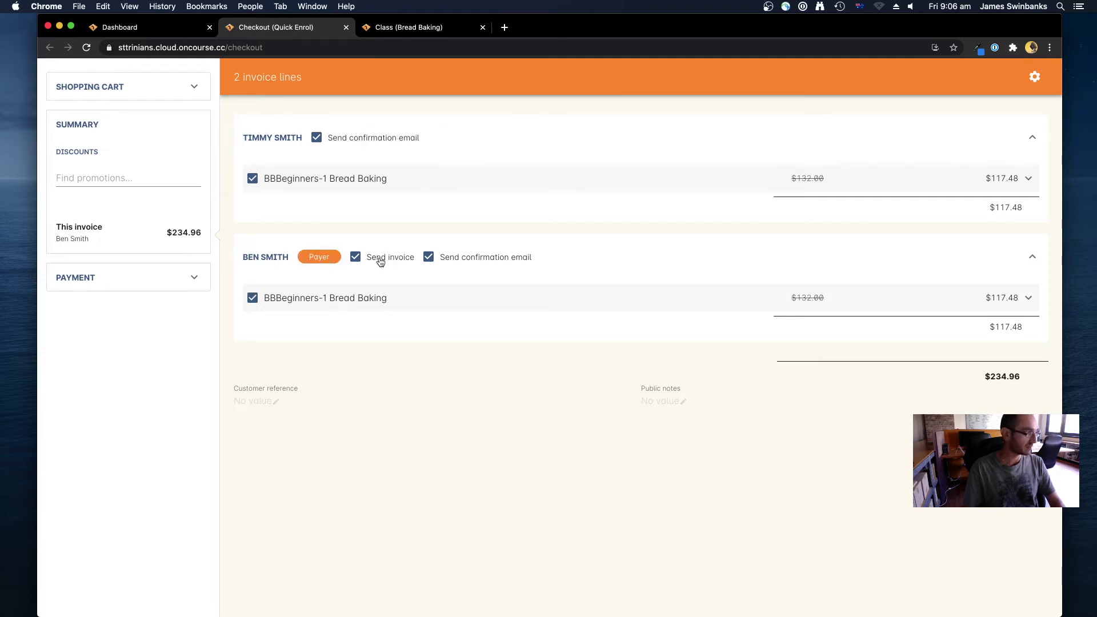
mouse_move(297, 169)
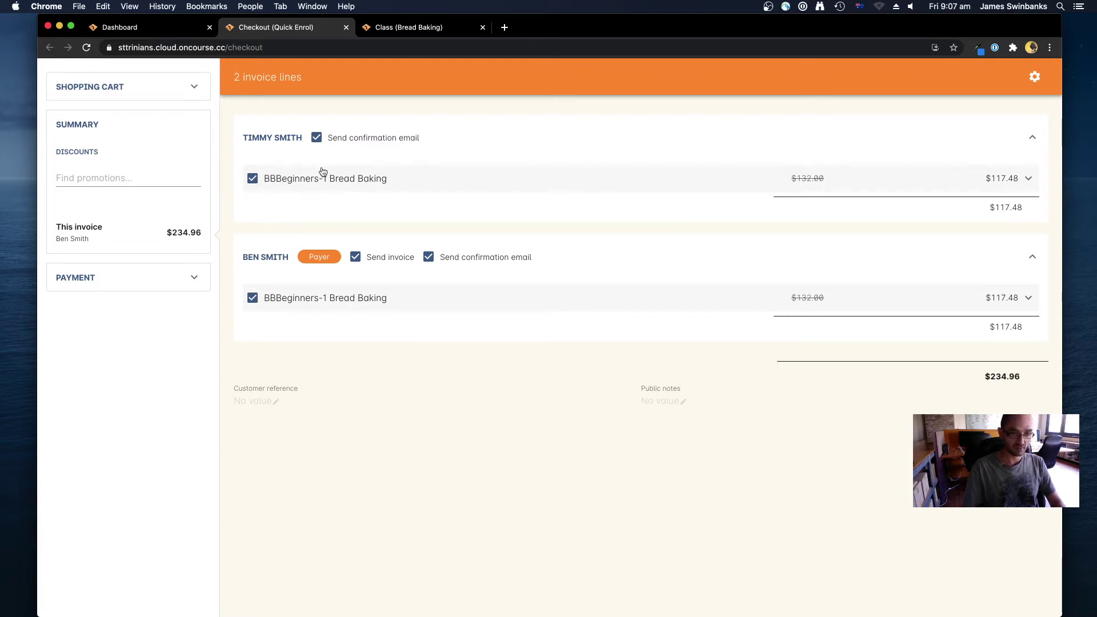
left_click(252, 298)
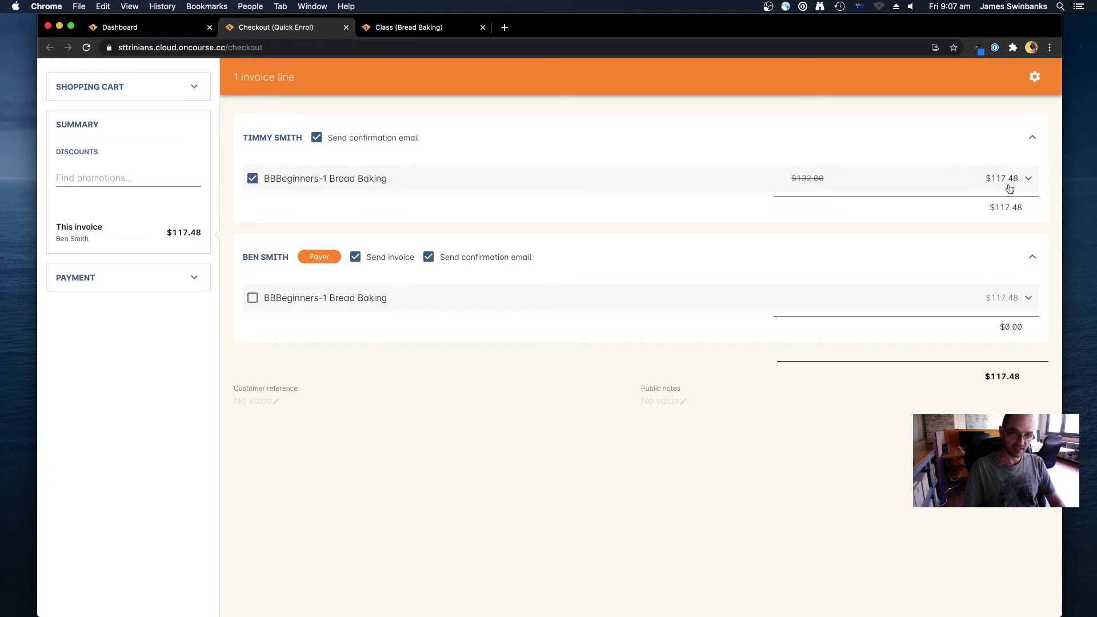
mouse_move(371, 160)
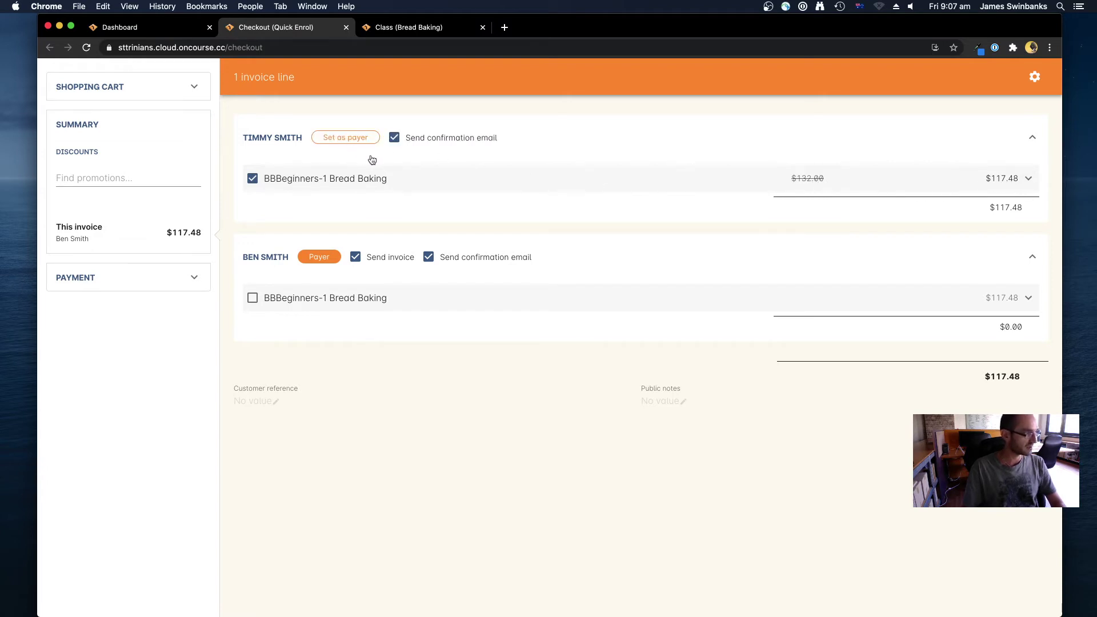
Apply the 10% flat discount to the student's Bread Baking line: $13.20 off $132.00
left_click(571, 179)
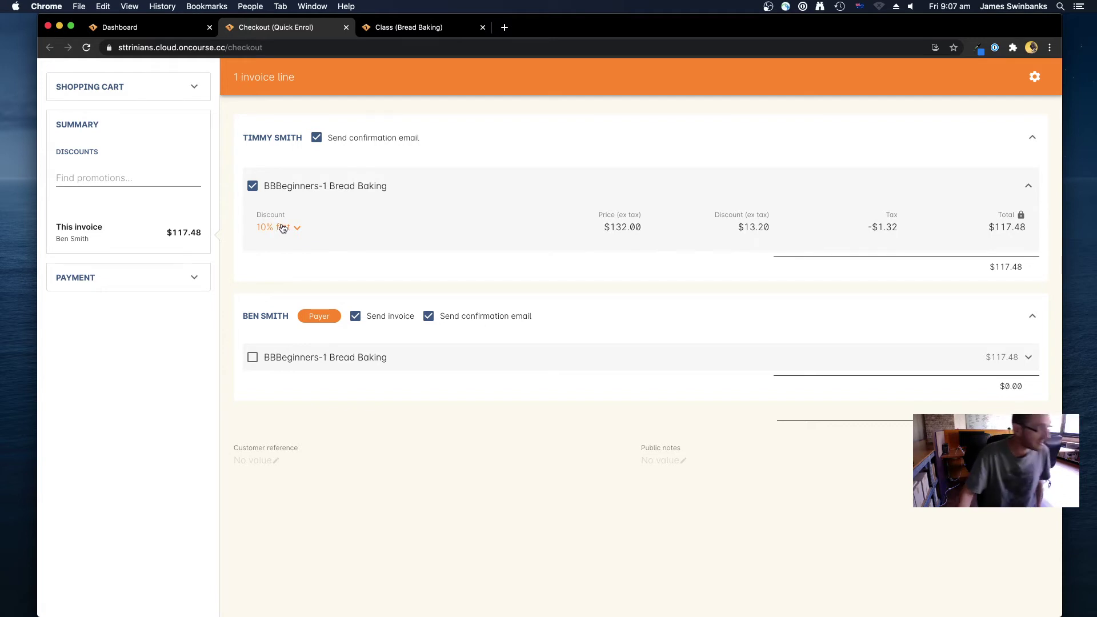
left_click(282, 228)
left_click(285, 209)
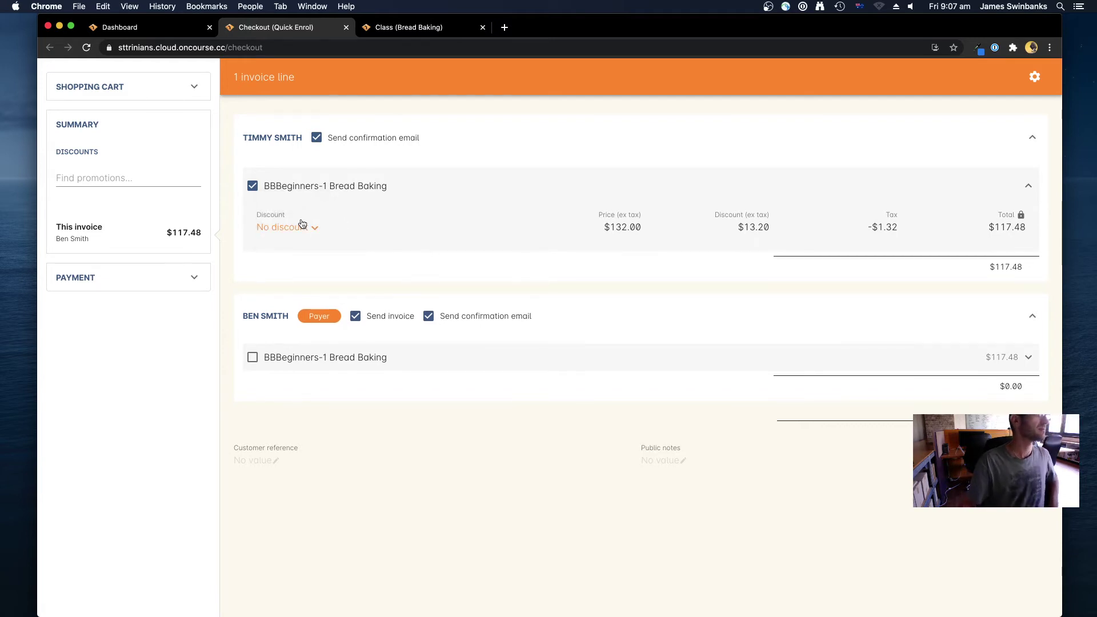
left_click(302, 233)
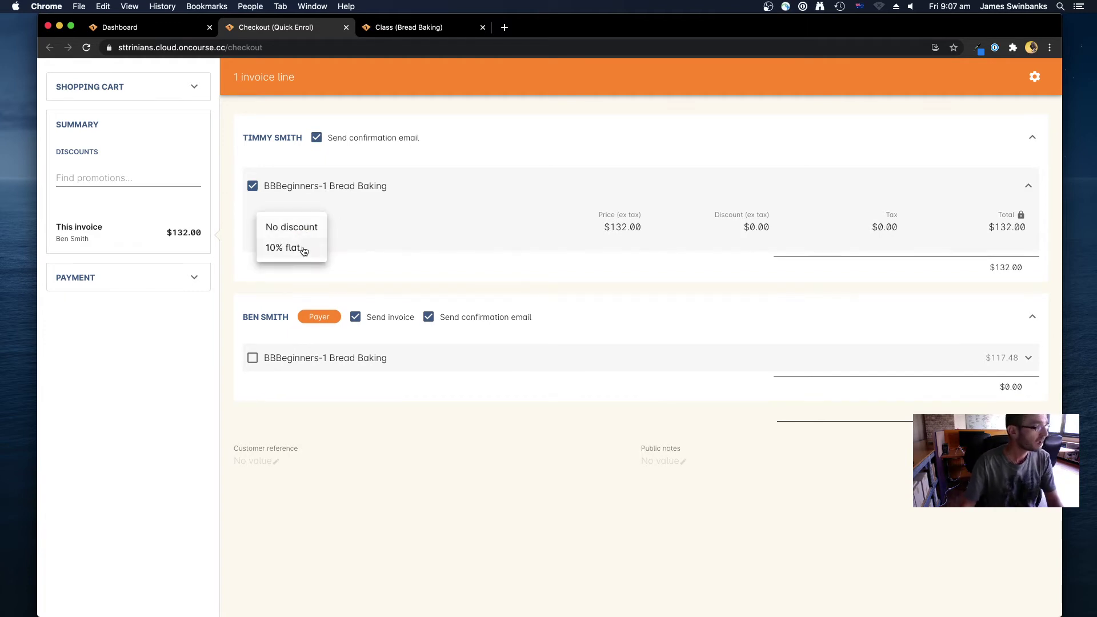
left_click(301, 250)
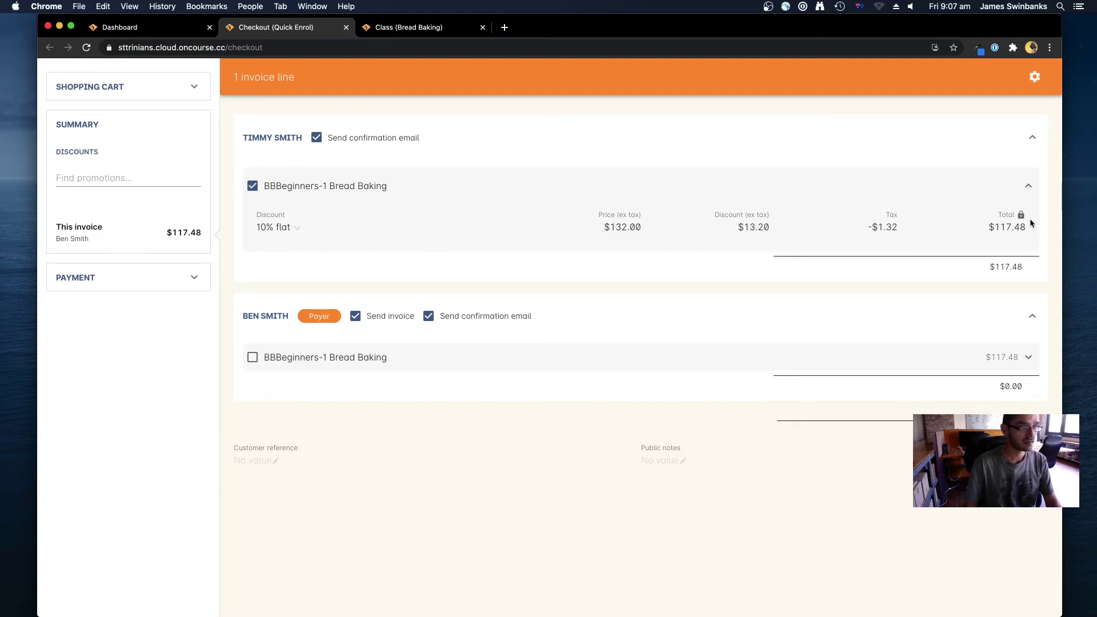
left_click(275, 228)
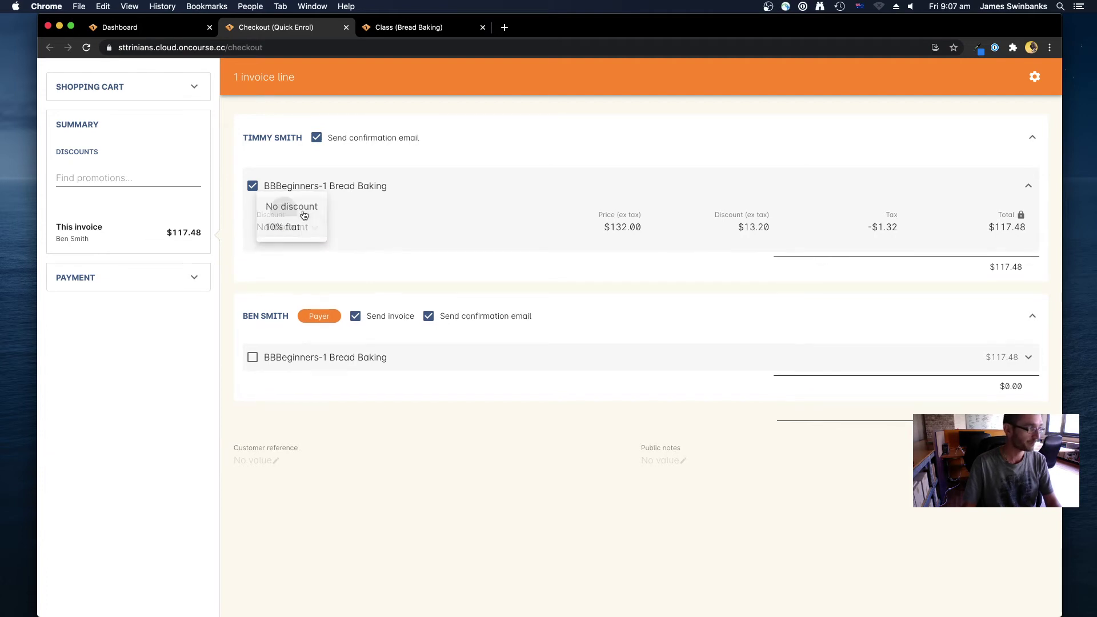
left_click(288, 211)
left_click(1021, 216)
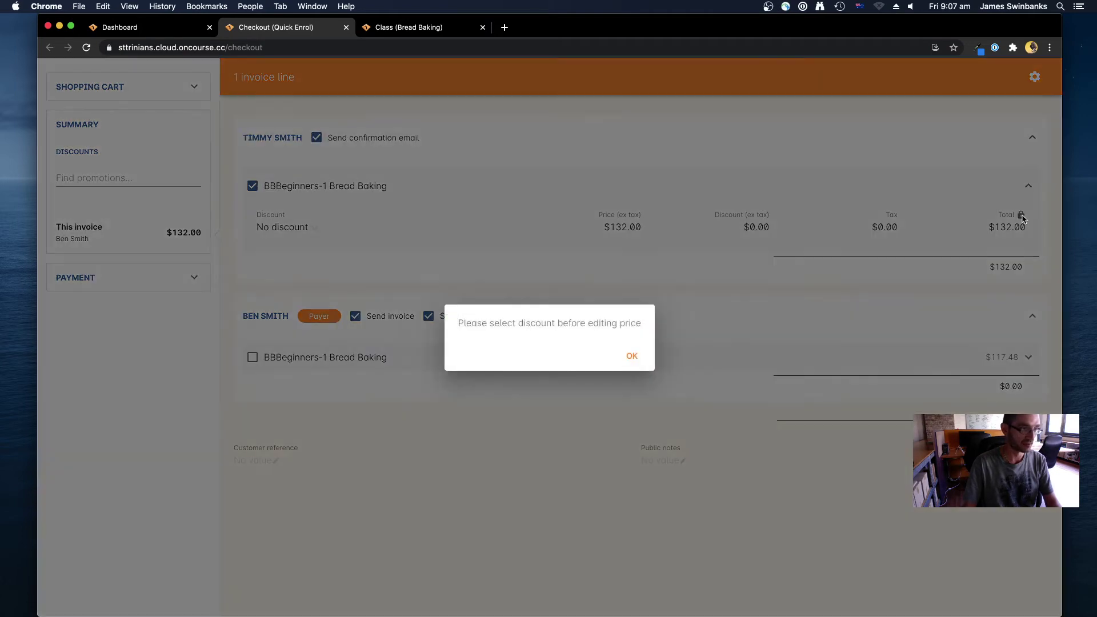
left_click(633, 357)
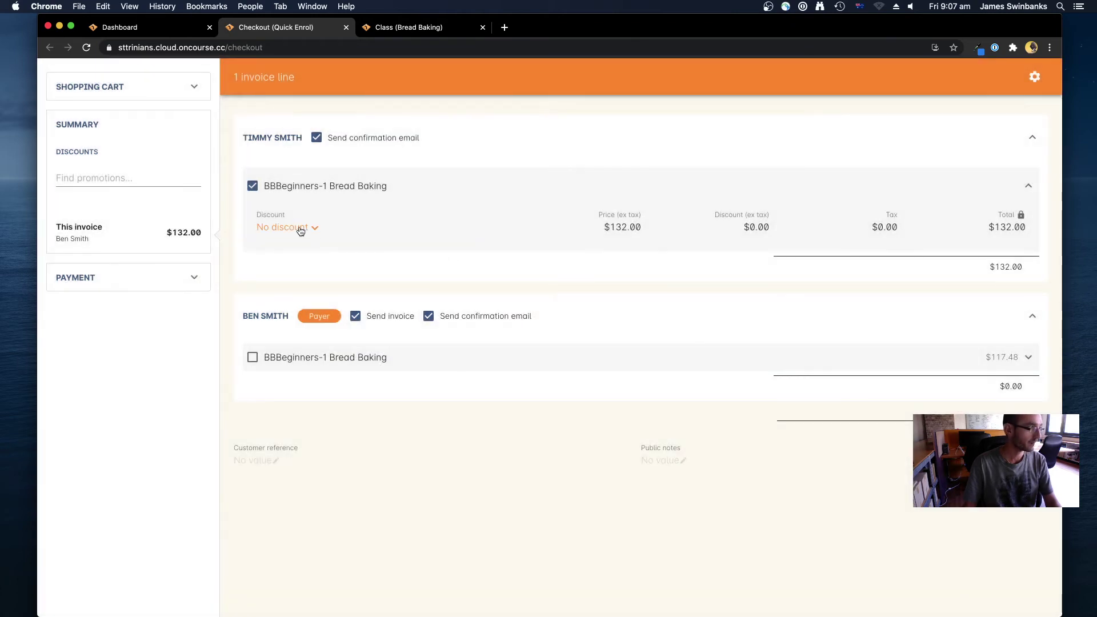
left_click(301, 228)
left_click(272, 247)
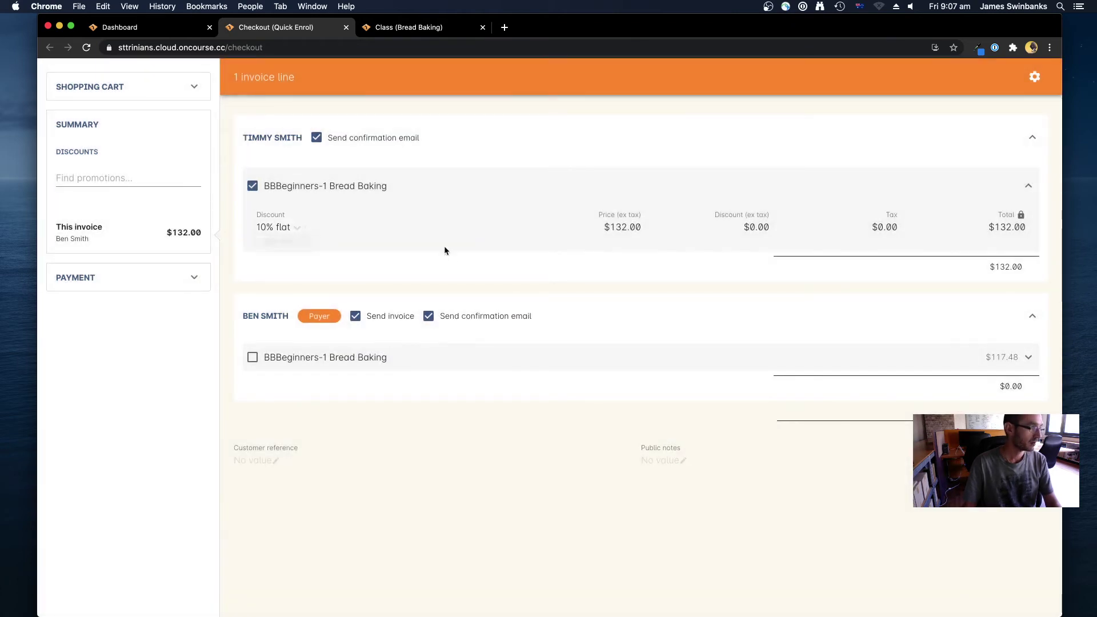
Override the Bread Baking line total to $110.00 and turn off the payer's confirmation email
left_click(1020, 216)
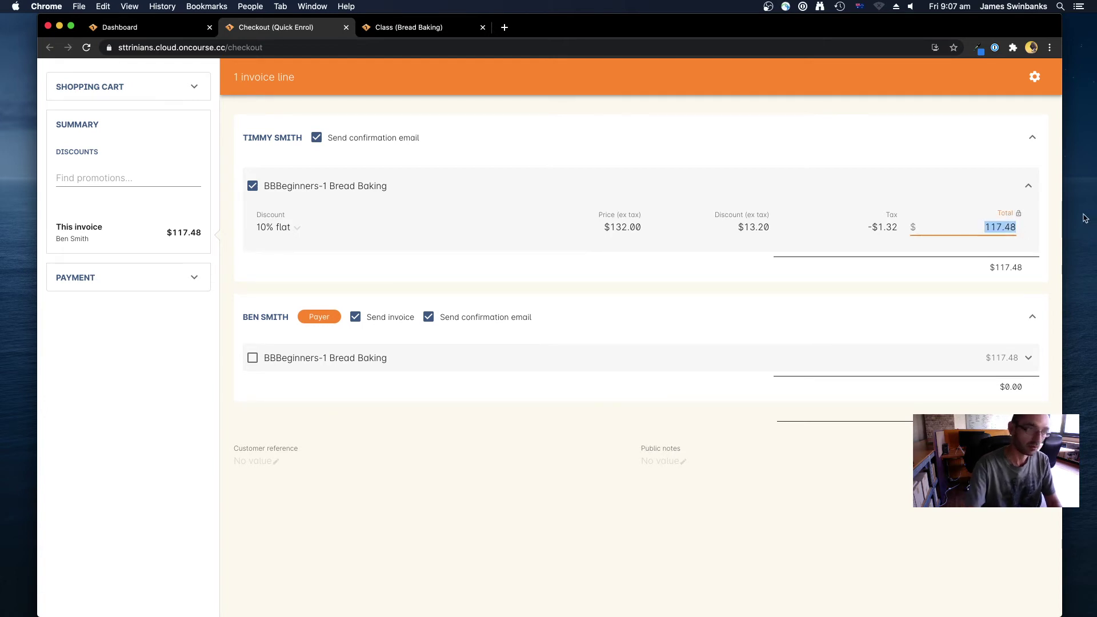
type("110")
left_click(942, 184)
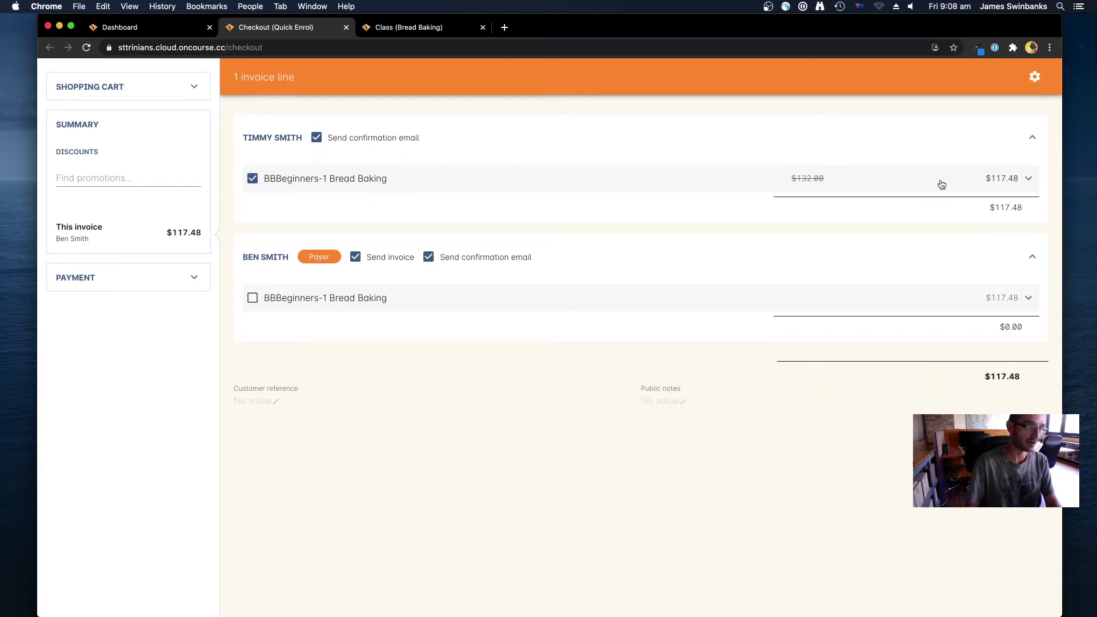
left_click(946, 182)
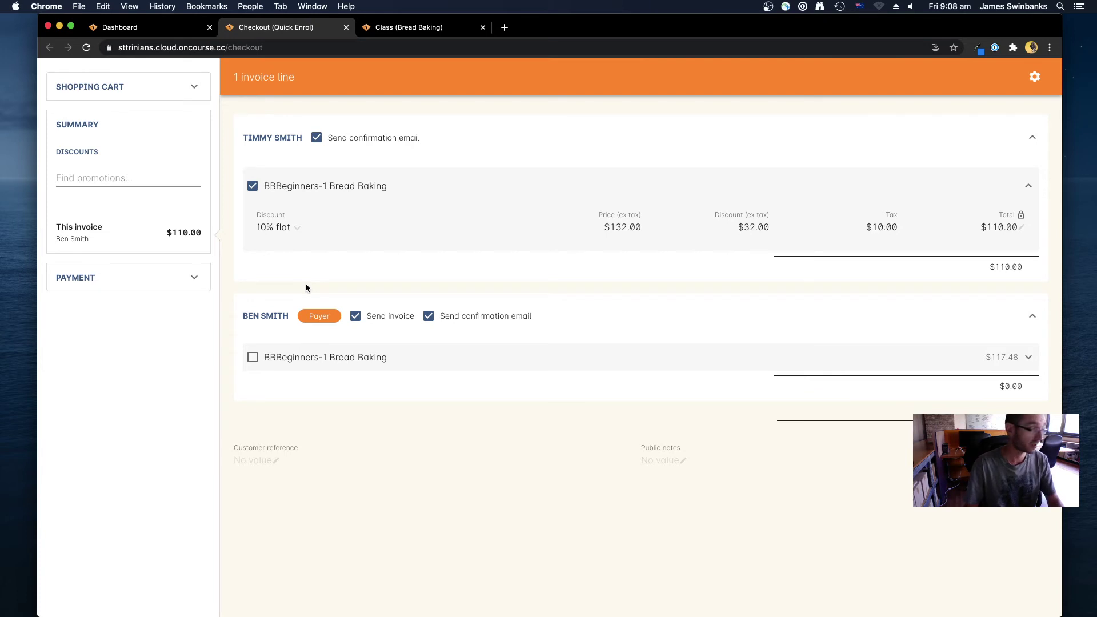
left_click(429, 319)
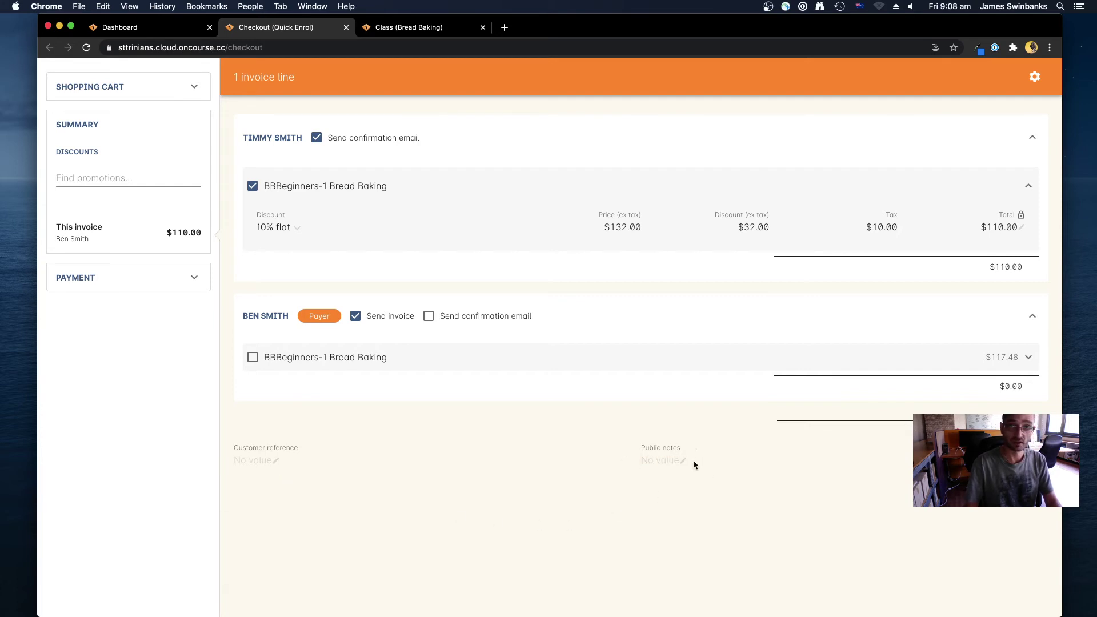
Exclude the $500.00 previous owing invoice from 31 Jul 2020, leaving $110.00 due now
left_click(101, 279)
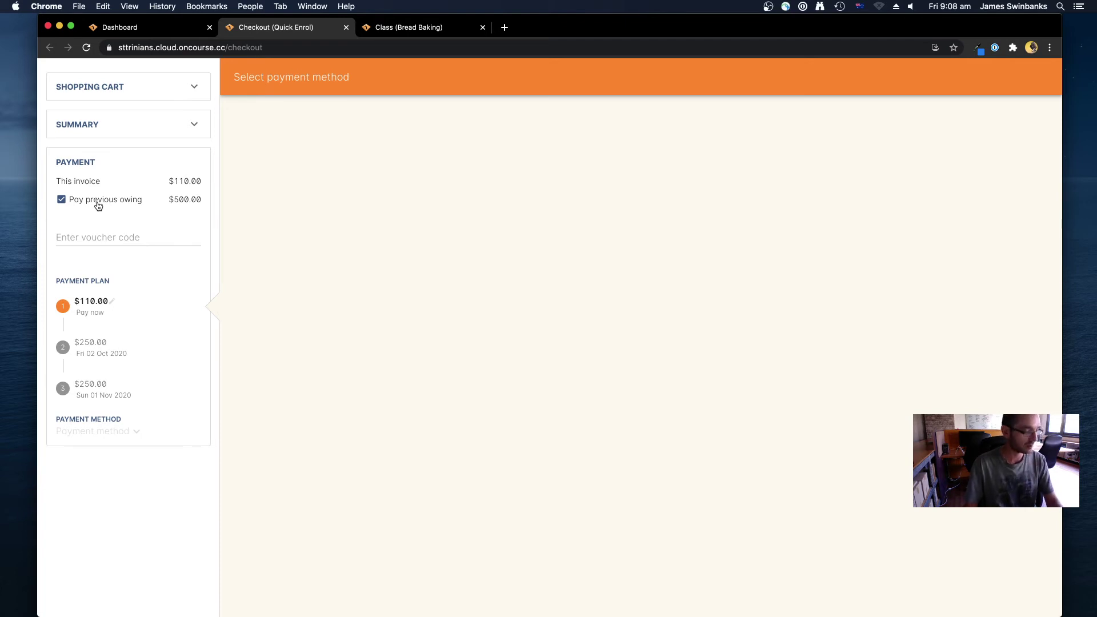
left_click(80, 203)
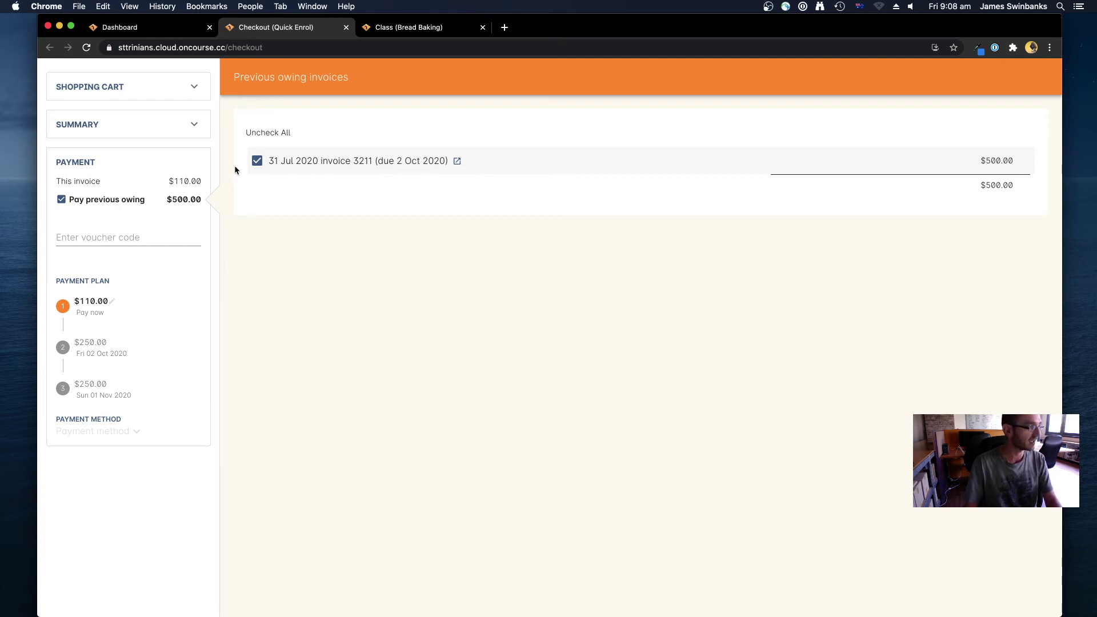
left_click(257, 160)
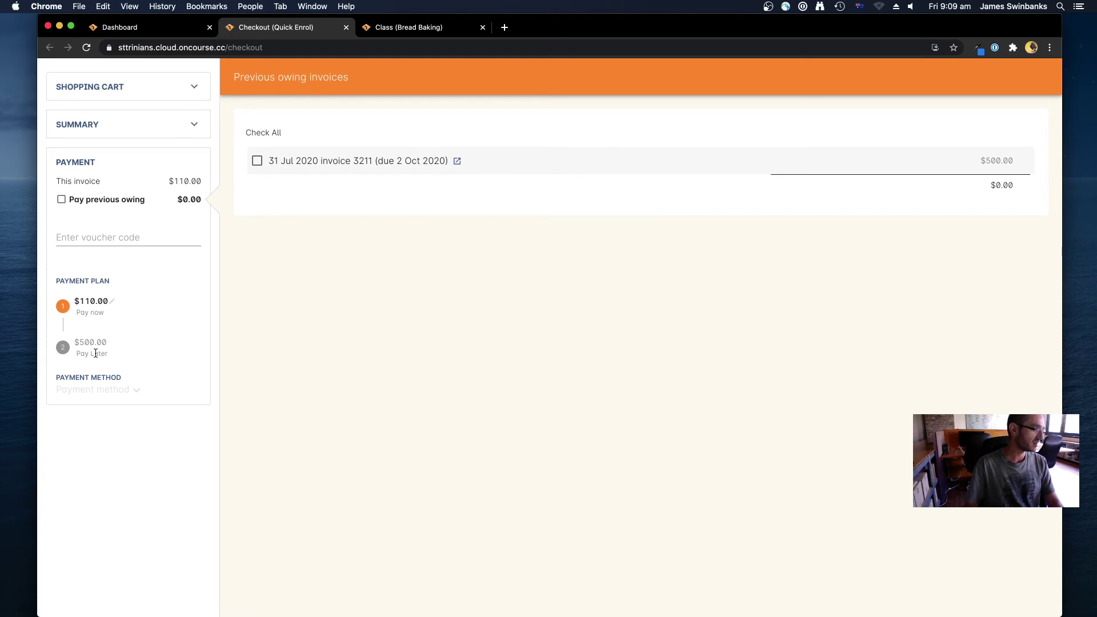
Keep the pay-now amount at $110.00 after trying 60, and list the payment methods
left_click(89, 304)
left_click_drag(105, 309, 49, 304)
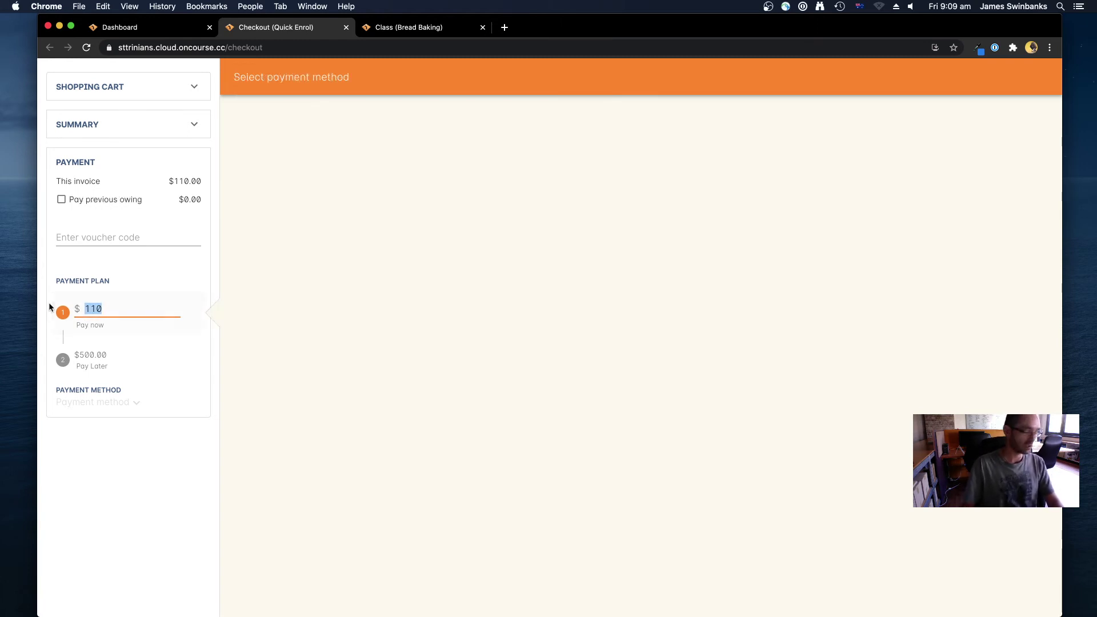
type("60")
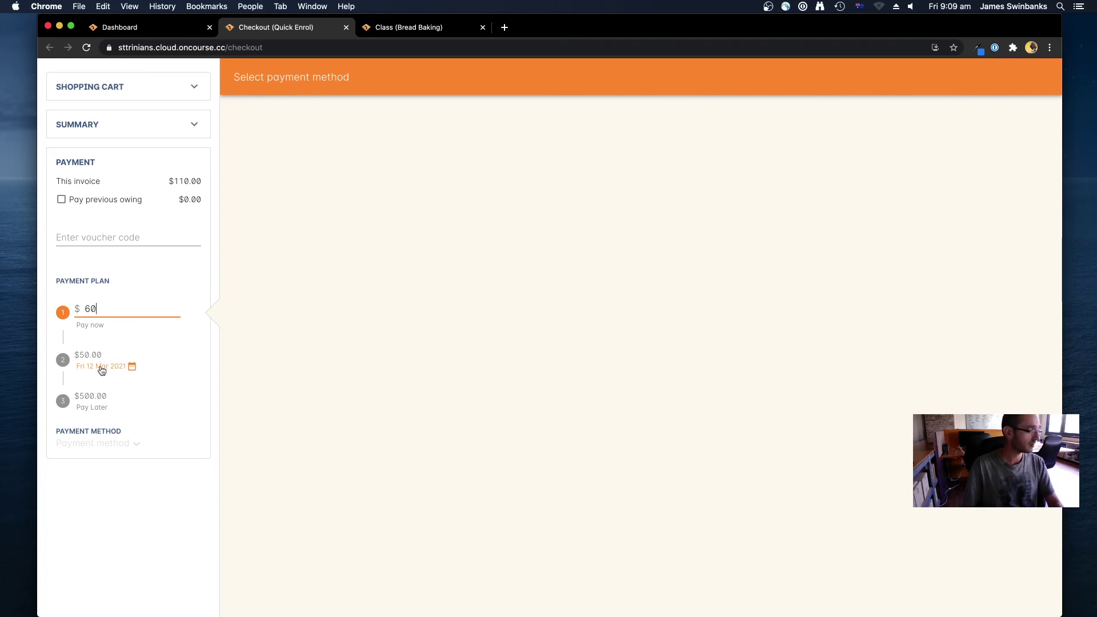
left_click_drag(117, 308, 46, 304)
type("11")
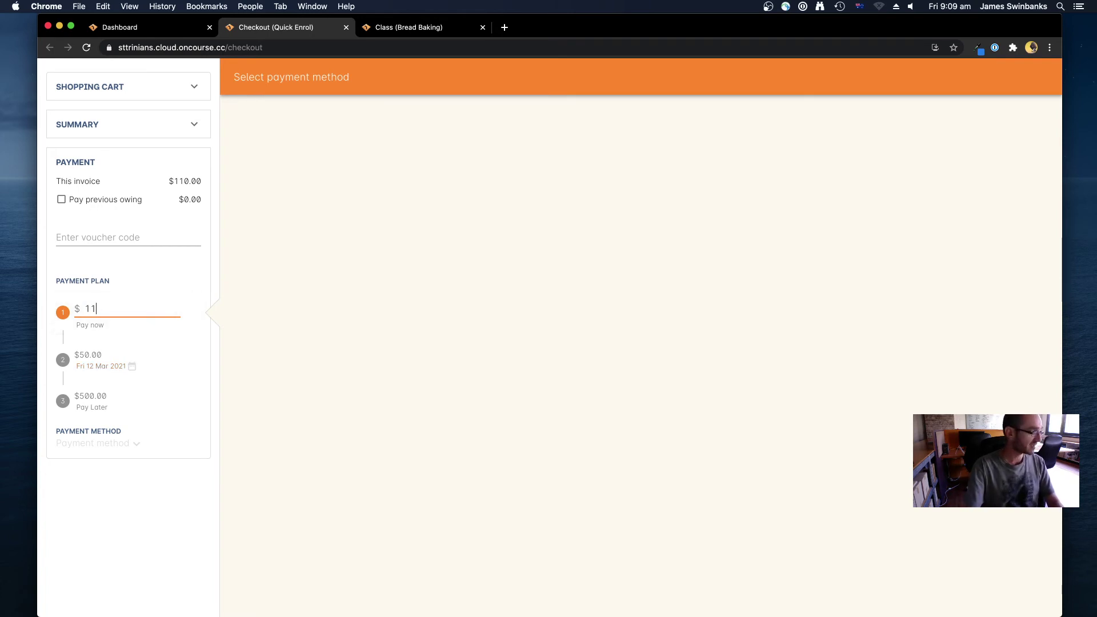
type("0")
left_click(242, 338)
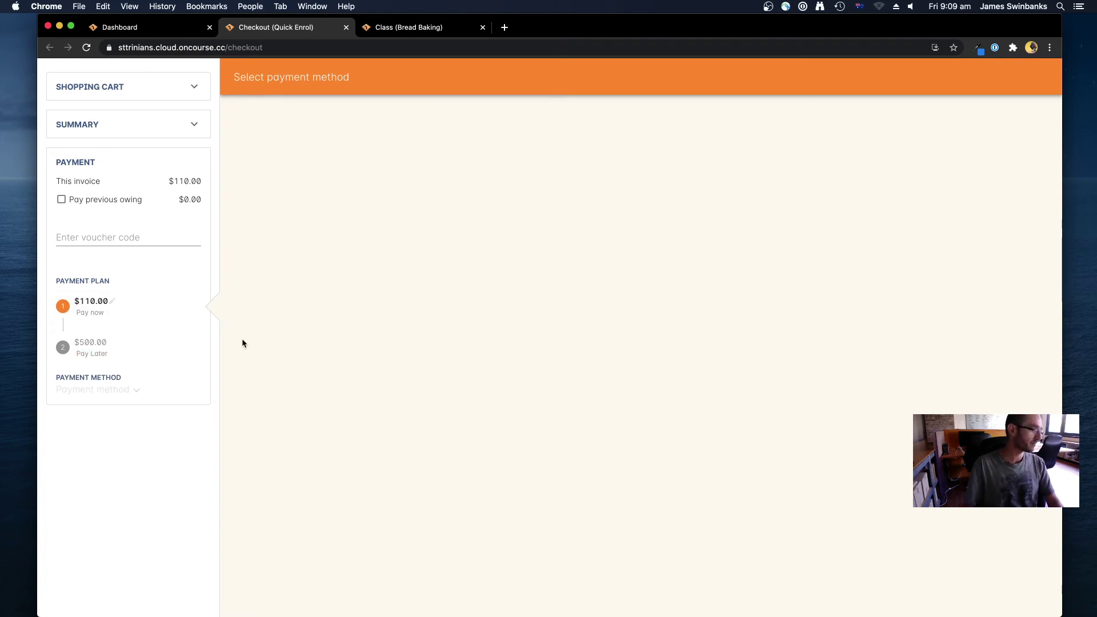
left_click(110, 398)
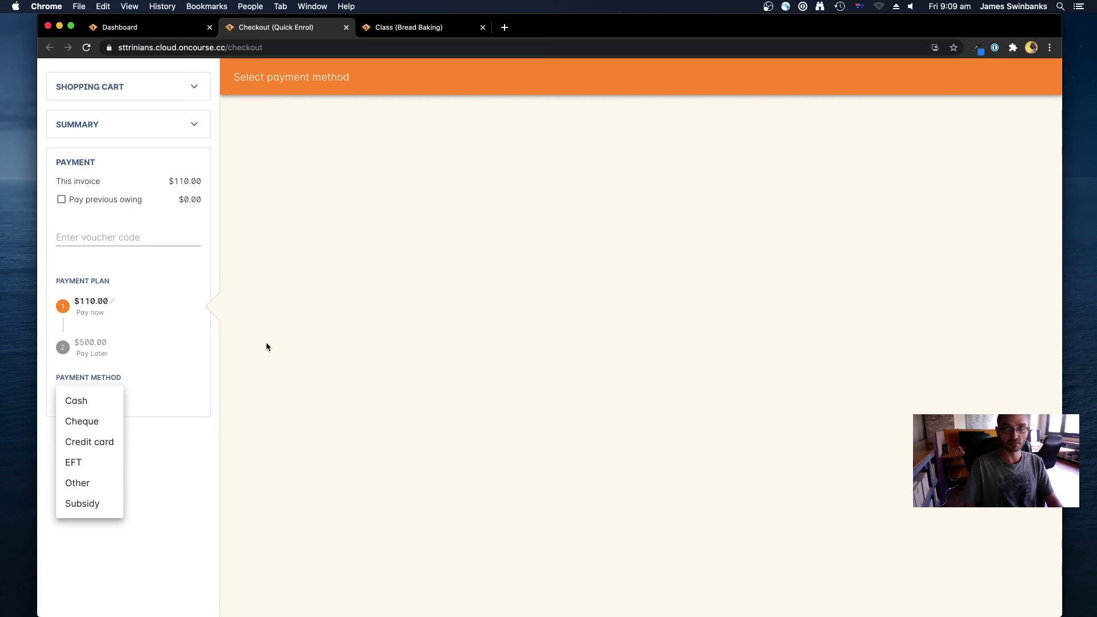
Pay the $110.00 by Cash, finalise the checkout and open the new Bread Baking enrolment
left_click(102, 447)
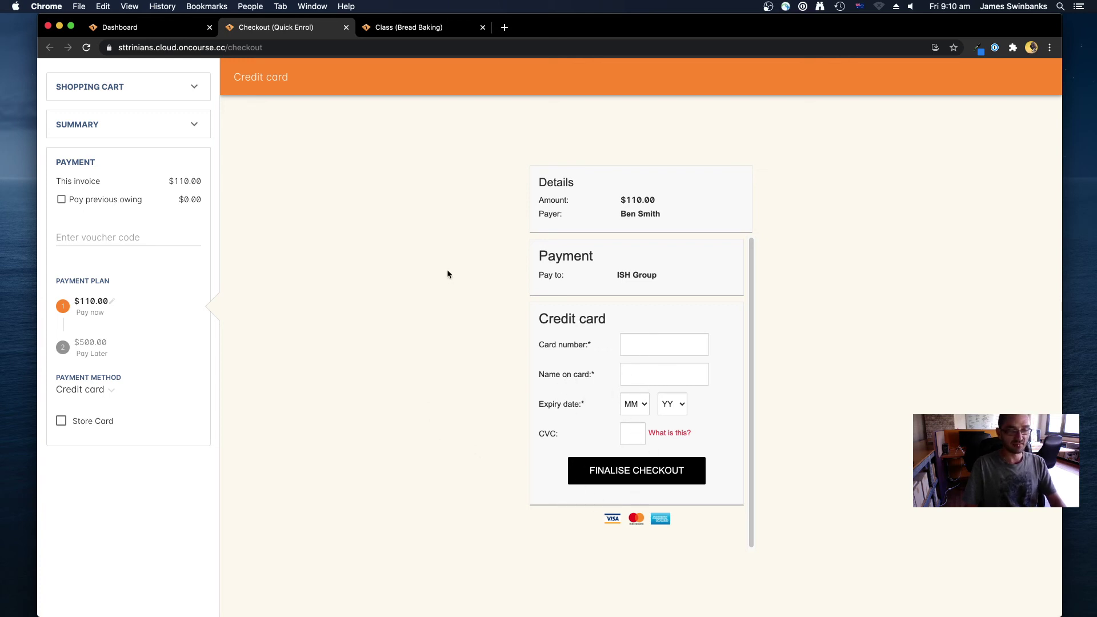
mouse_move(64, 422)
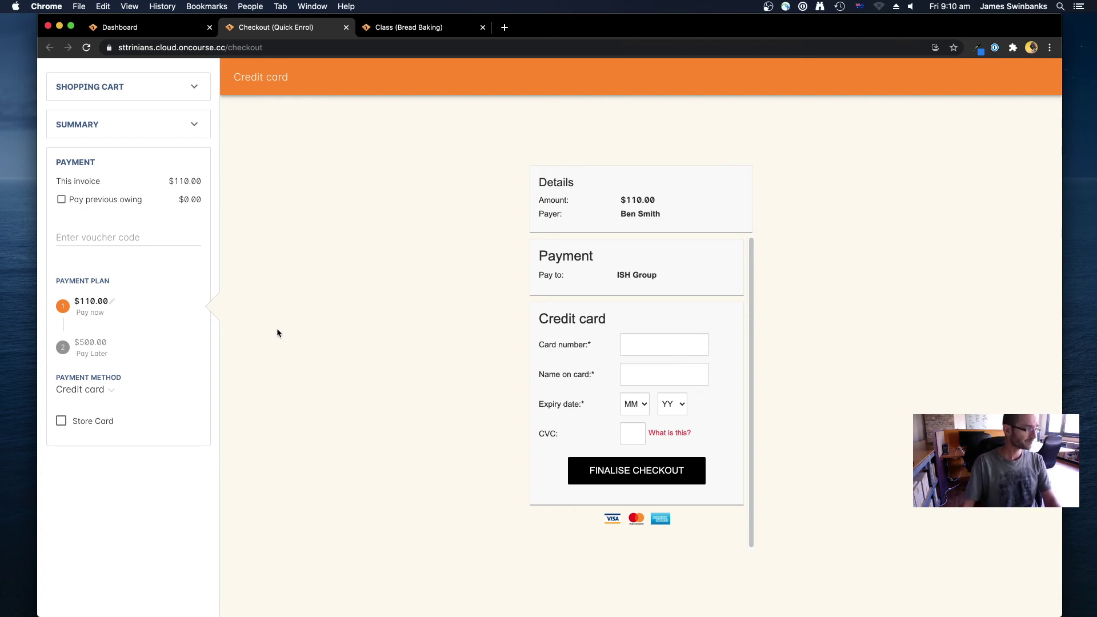
left_click(95, 391)
left_click(87, 361)
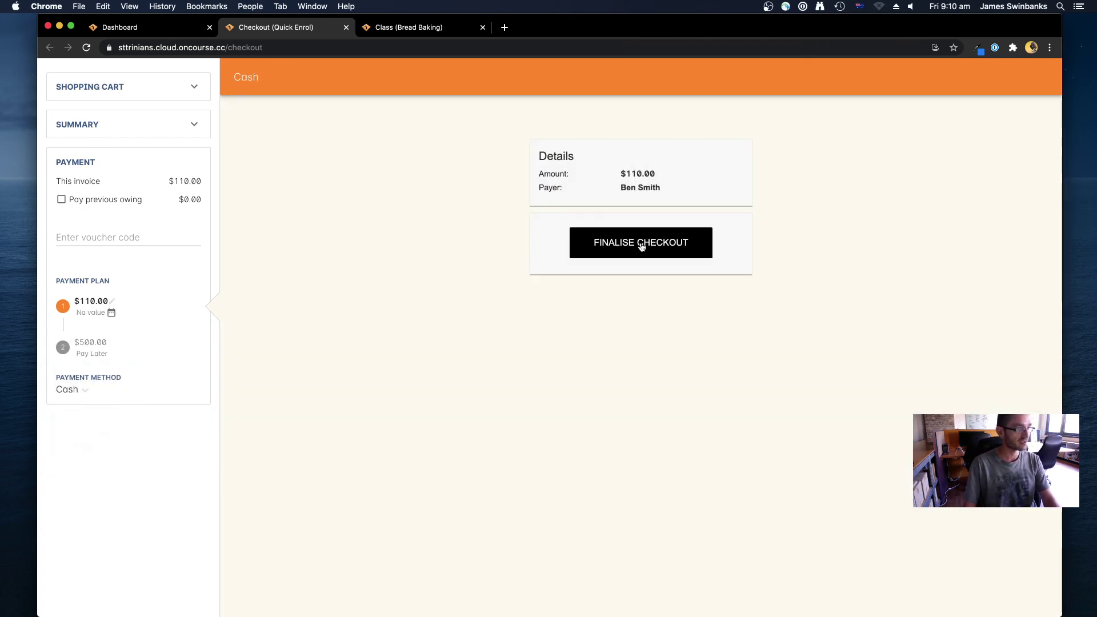
left_click(626, 256)
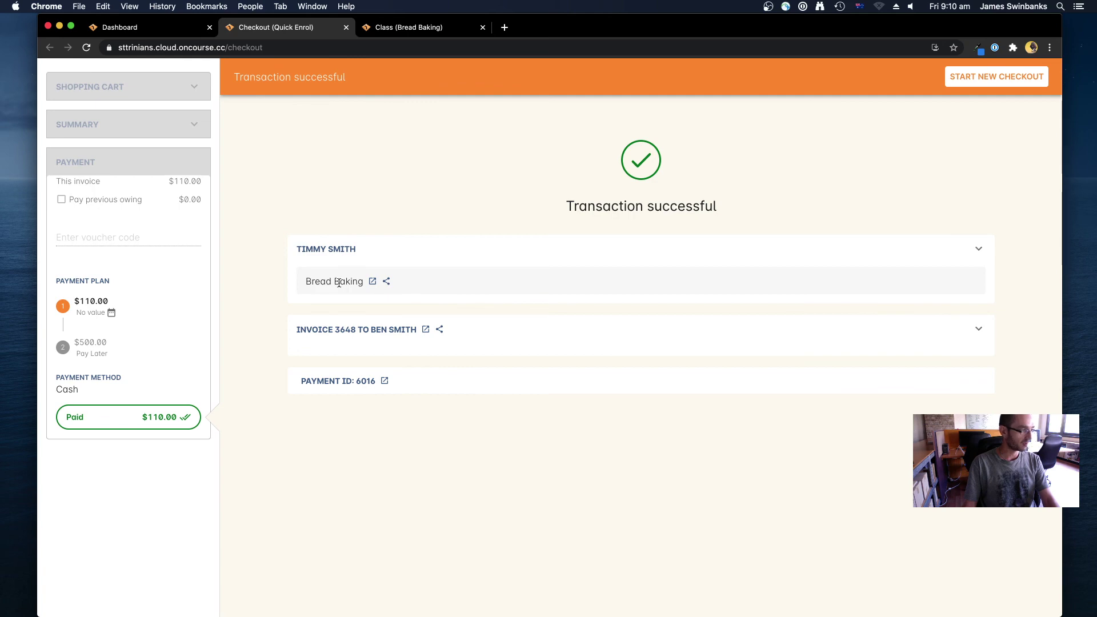
left_click(372, 281)
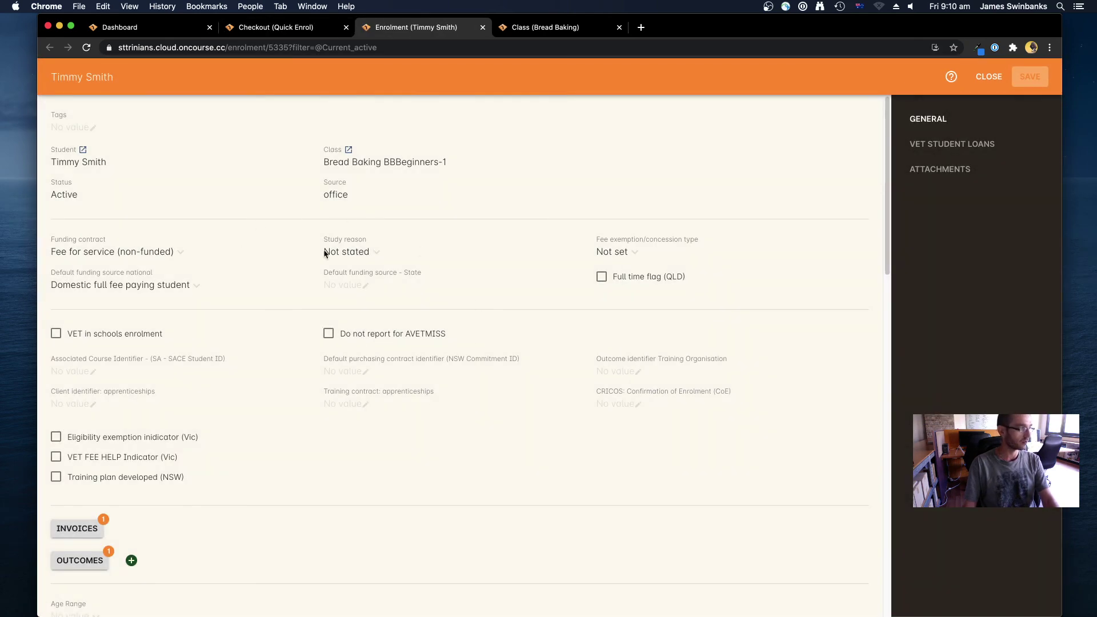
From the Checkout tab, open invoice 3648 and cash payment 6016 in their own tabs
left_click(283, 27)
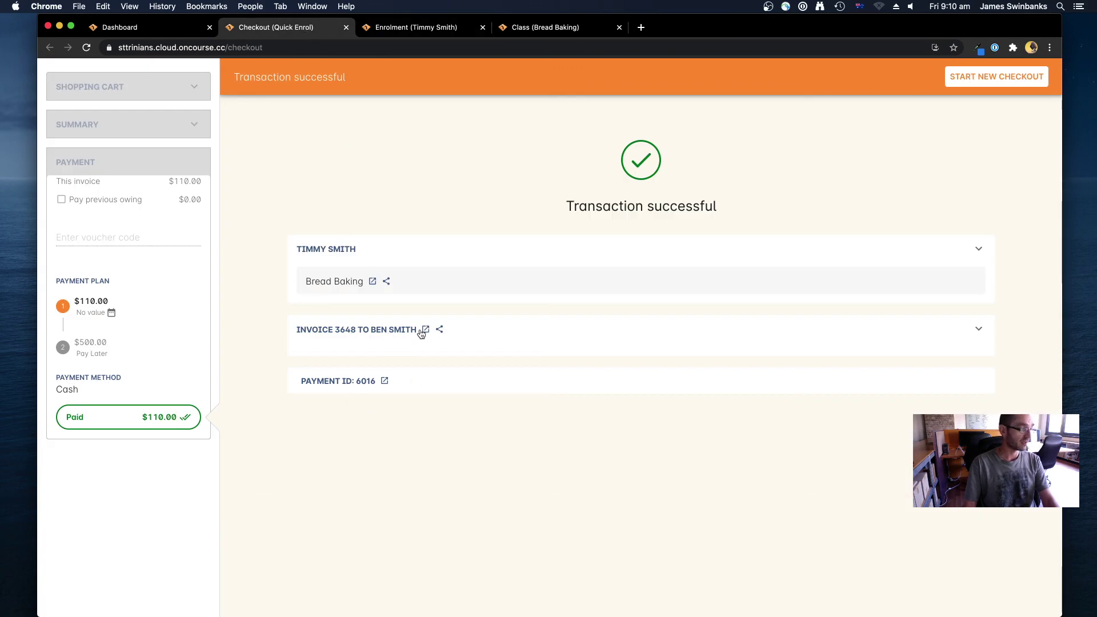
left_click(425, 330)
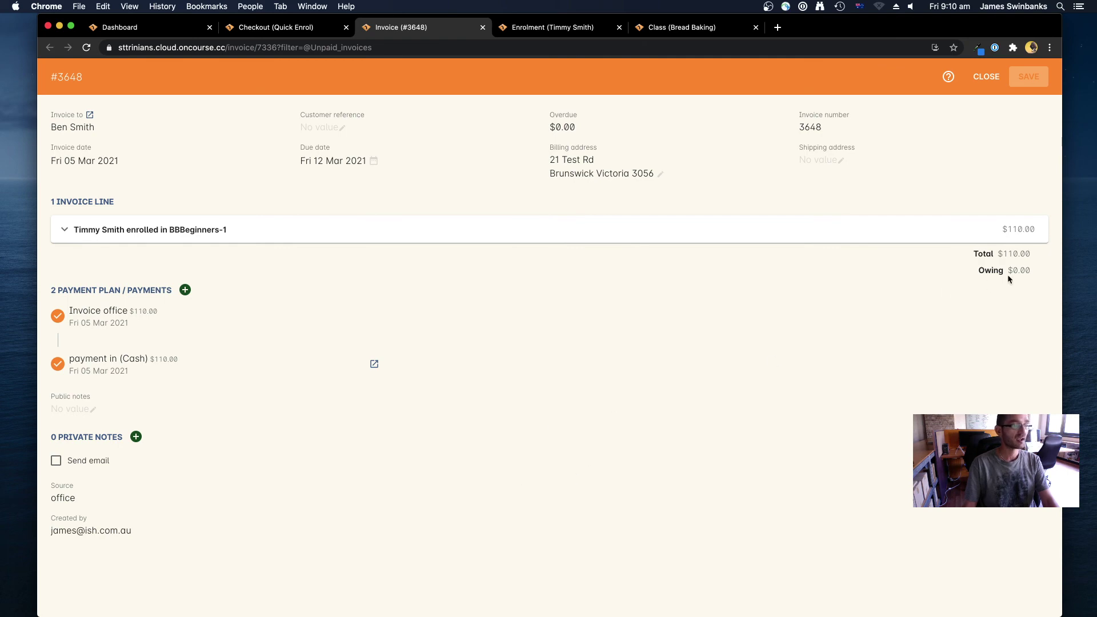
left_click(284, 29)
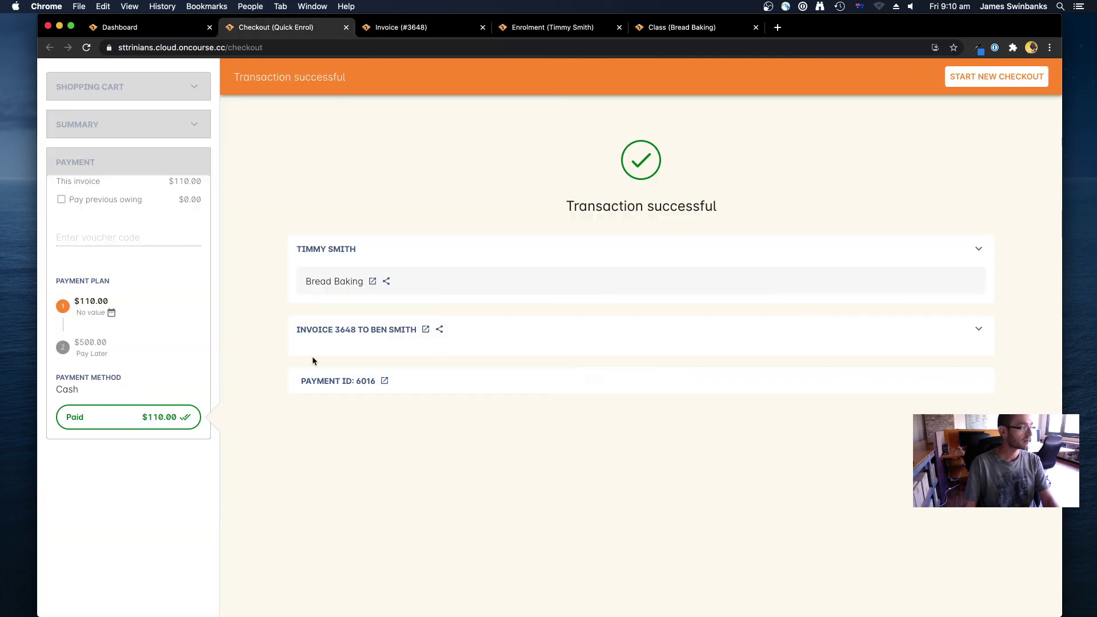
left_click(385, 382)
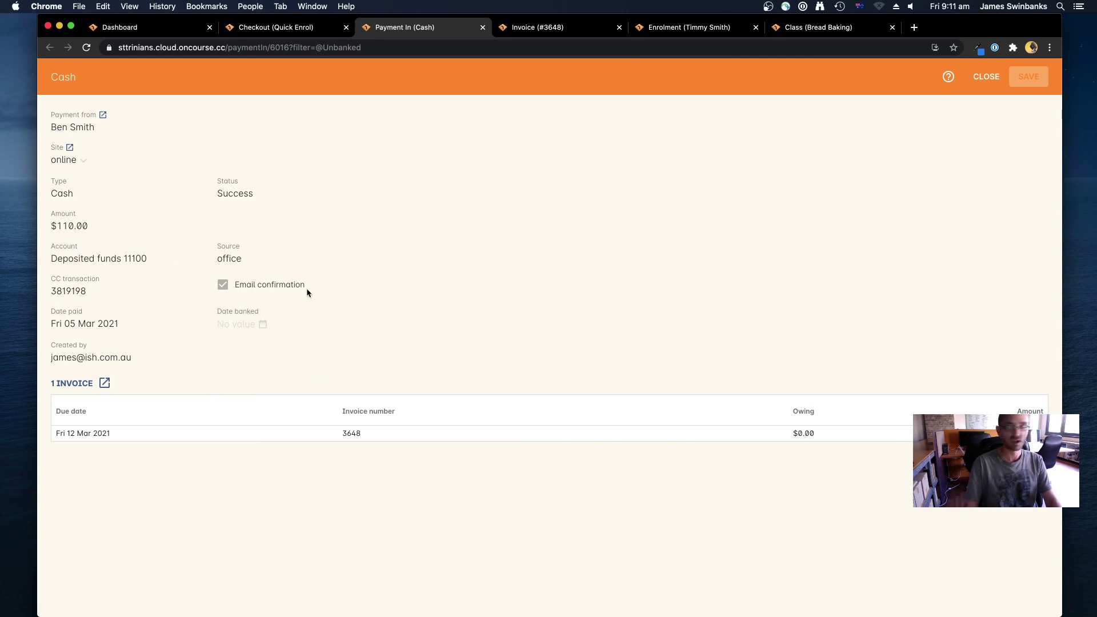
Close cash payment 6016 and return to the Checkout tab's Transaction successful summary
left_click(986, 76)
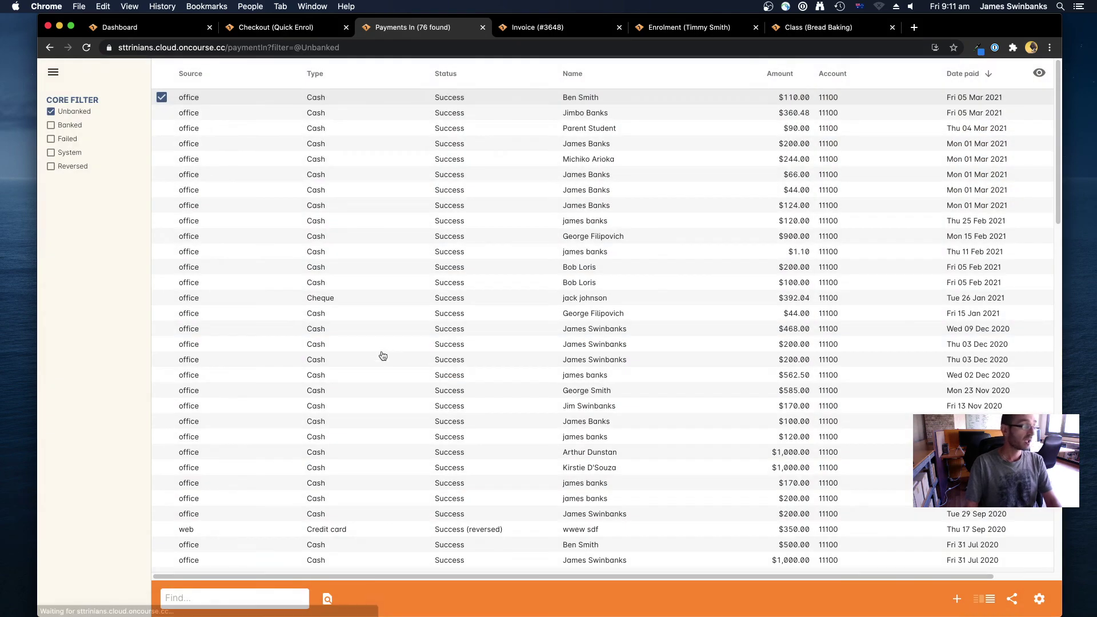
left_click(326, 29)
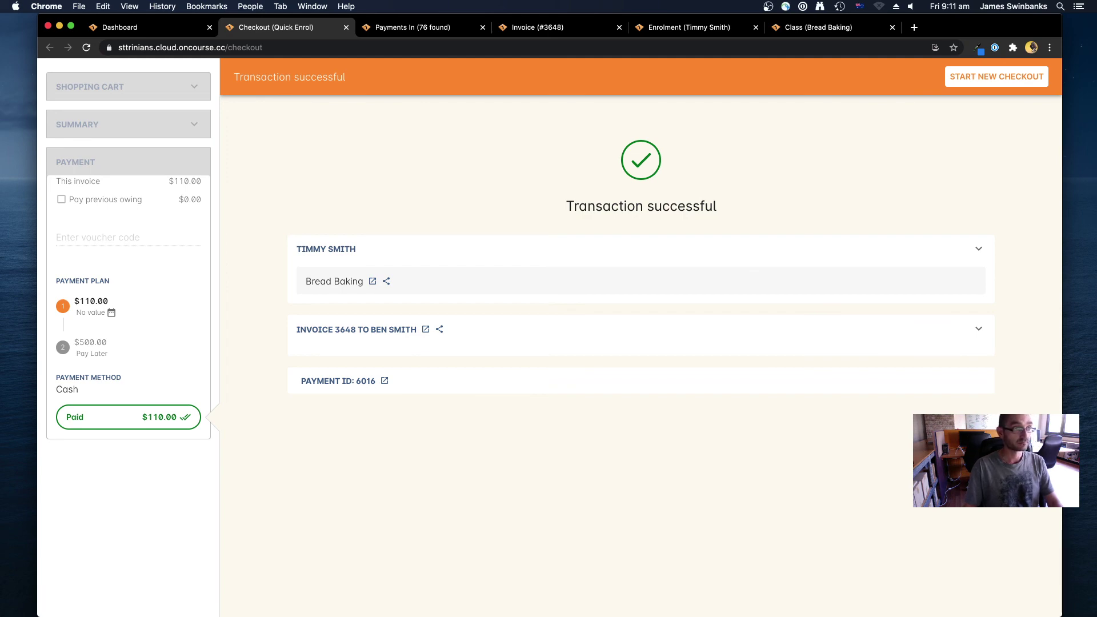
left_click_drag(1003, 27, 997, 26)
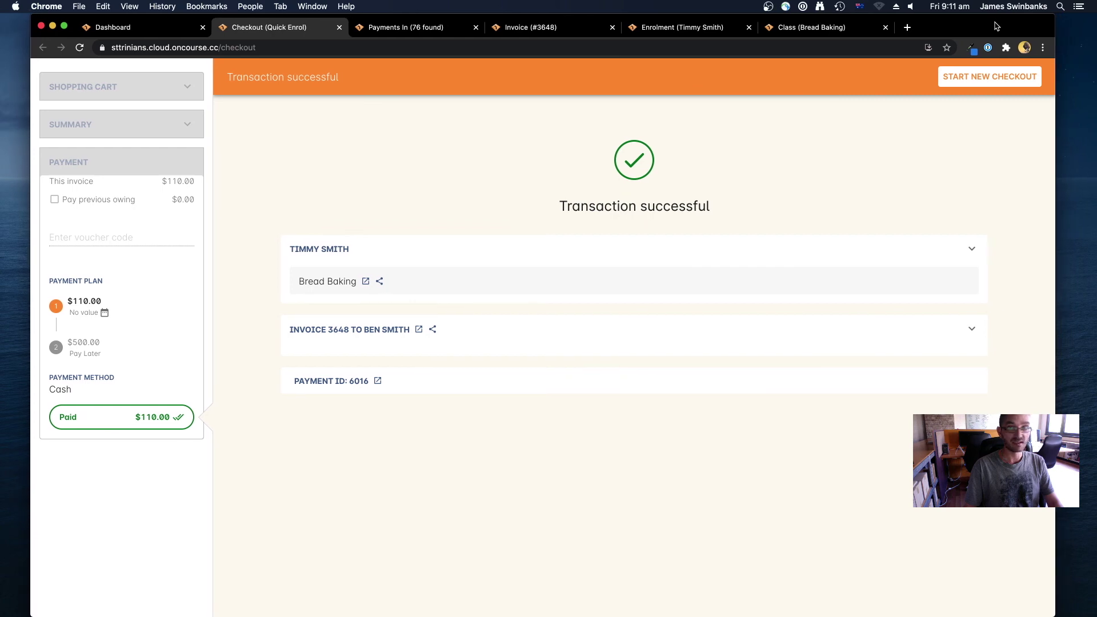